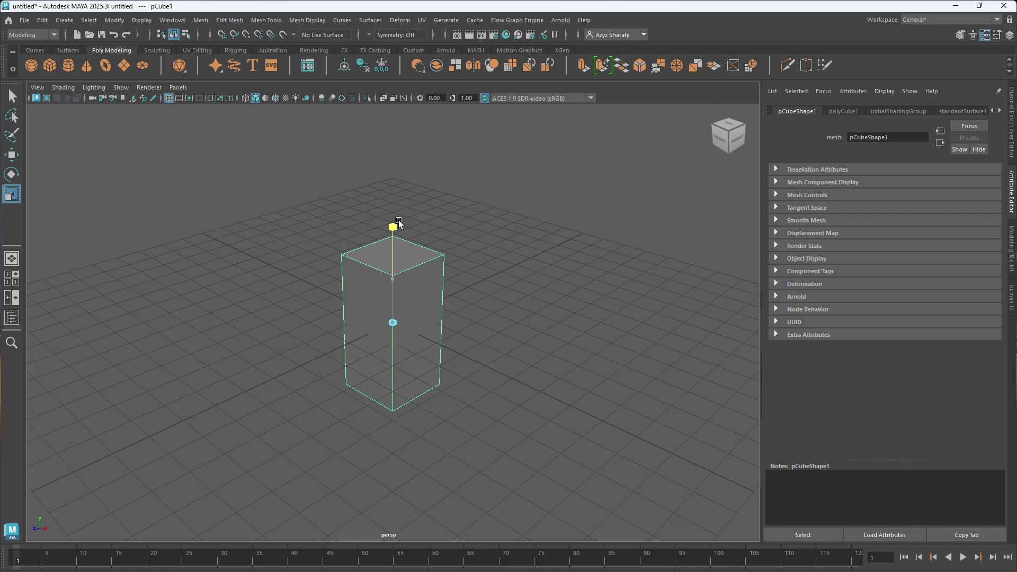
Activate the Select tool and set Symmetry to Off
{"action": "left_click", "coordinate": [11, 96]}
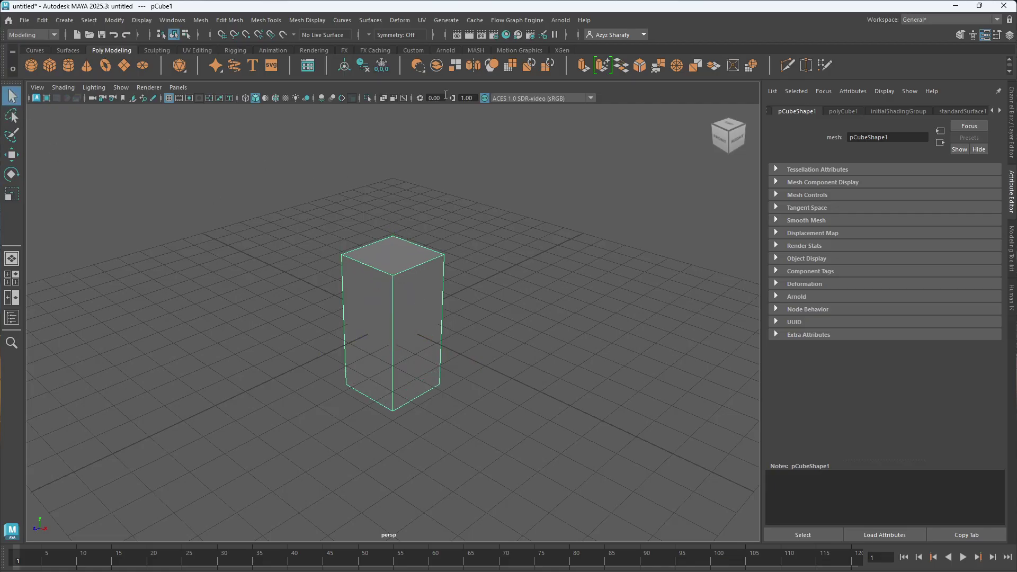
{"action": "left_click", "coordinate": [368, 35]}
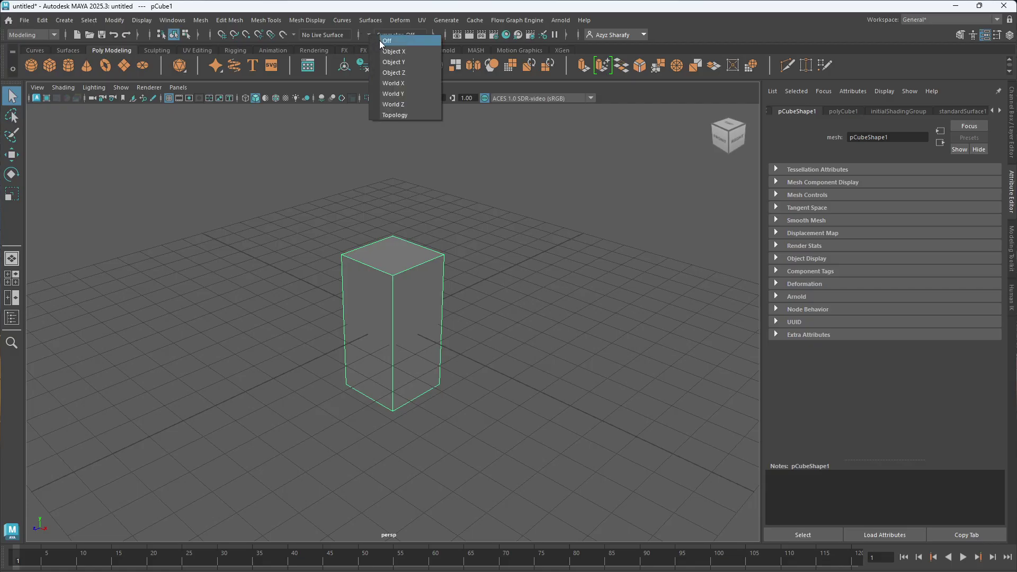
{"action": "left_click", "coordinate": [381, 41]}
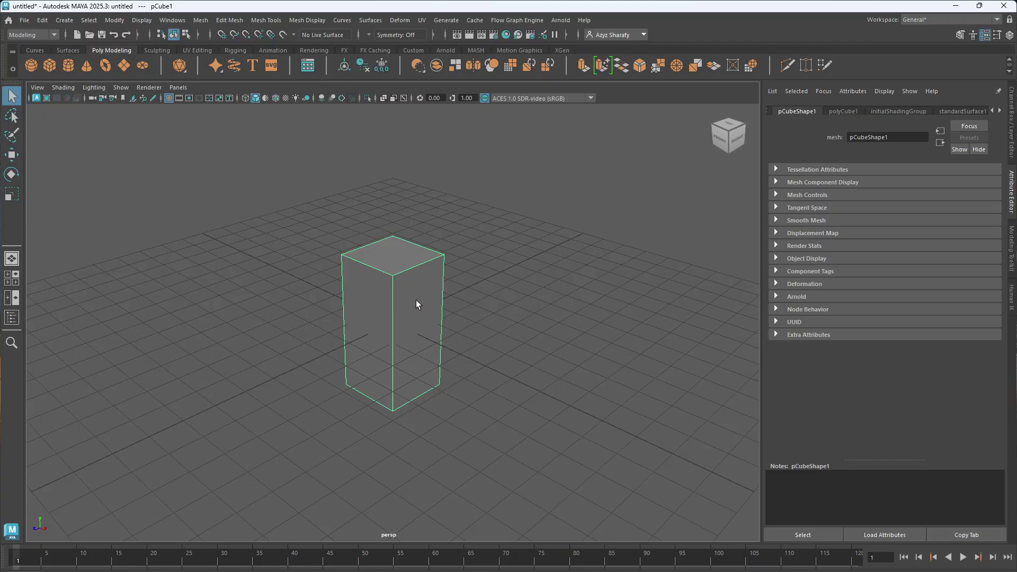
Switch the box to face selection and extrude its right side face outward about 1.68 units
{"action": "right_click", "coordinate": [395, 255]}
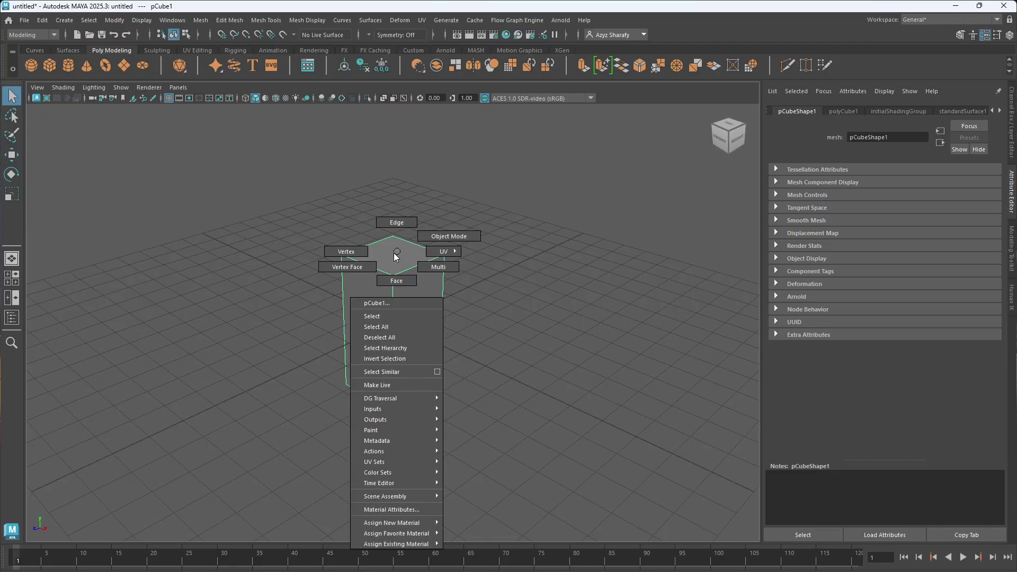
{"action": "left_click", "coordinate": [402, 279]}
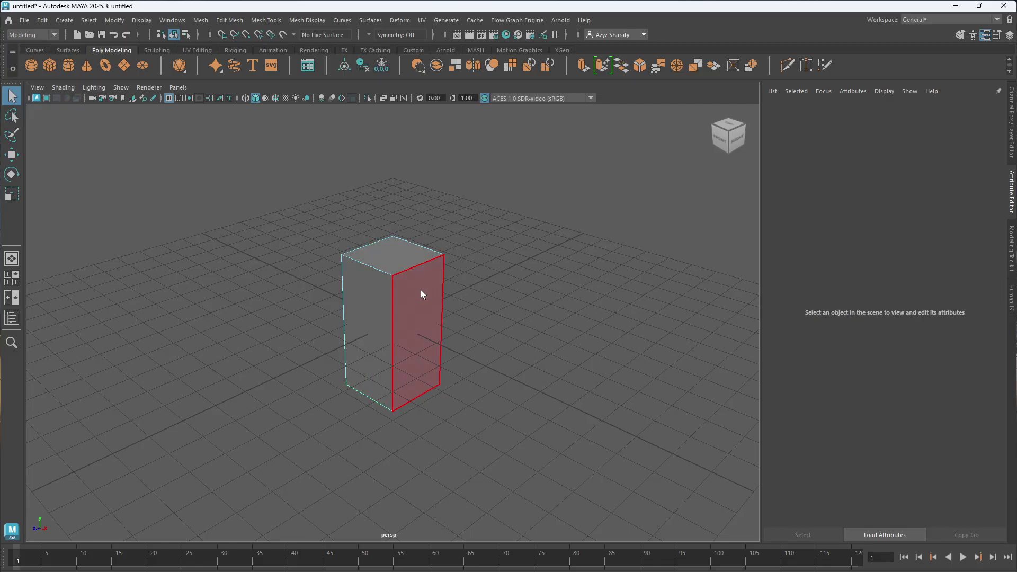
{"action": "left_click", "coordinate": [422, 295]}
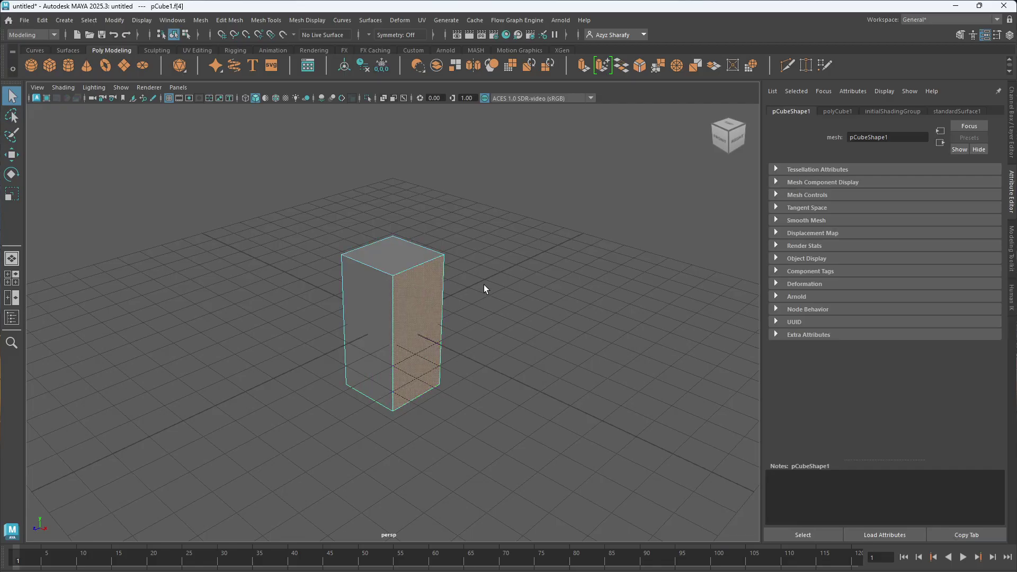
{"action": "left_click", "coordinate": [960, 36]}
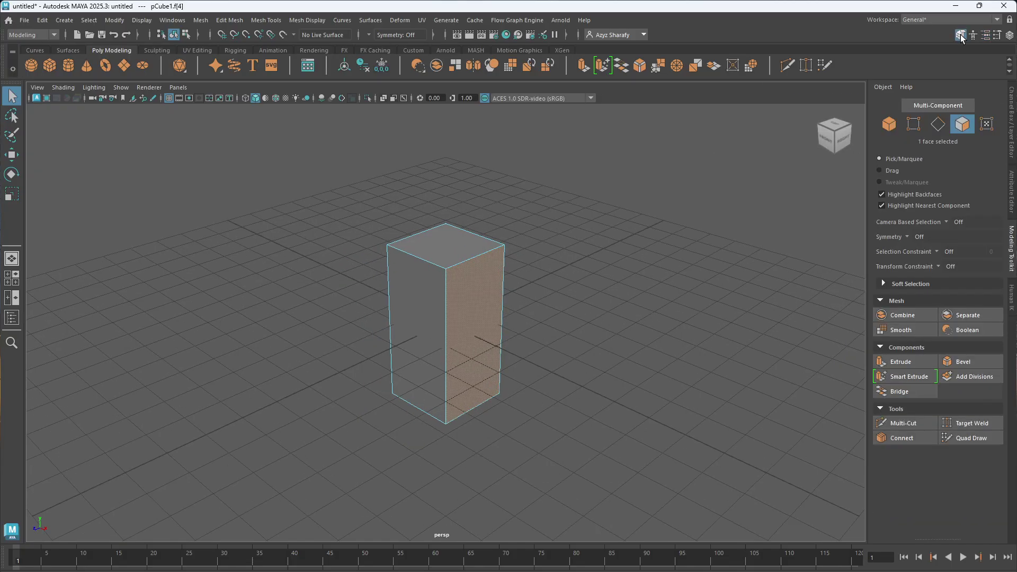
{"action": "left_click", "coordinate": [907, 362]}
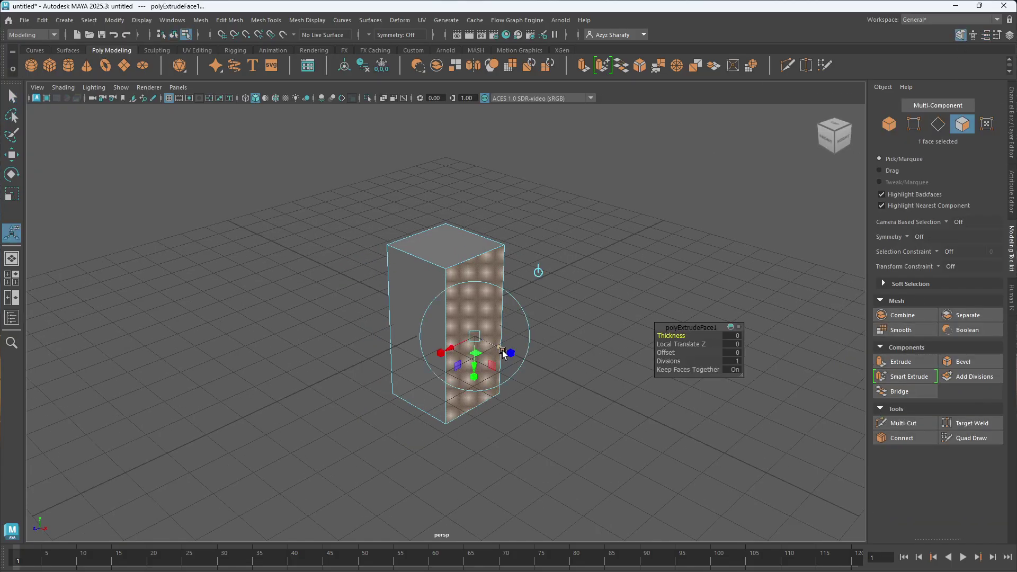
{"action": "left_click_drag", "start_coordinate": [497, 348], "coordinate": [520, 354]}
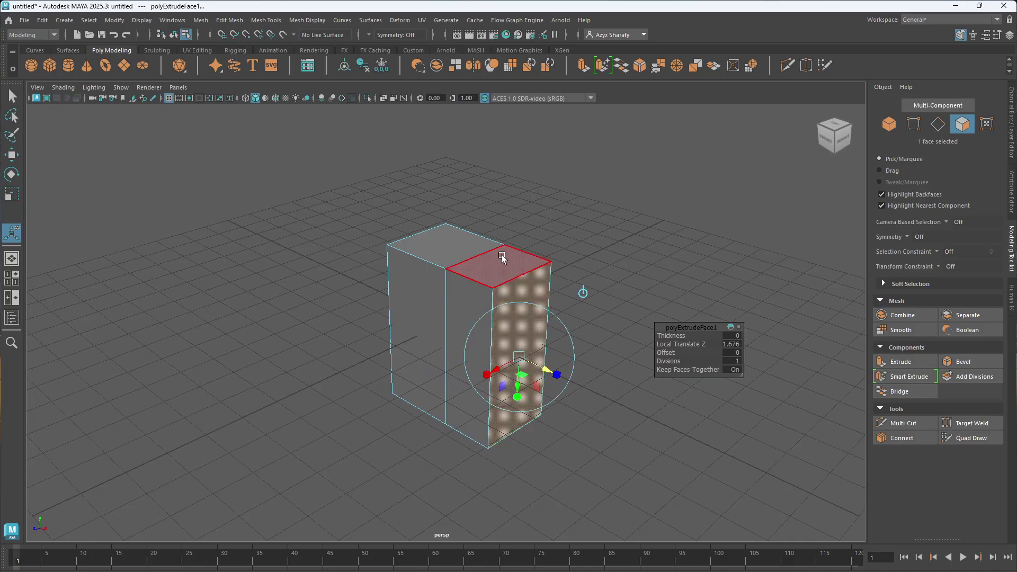
Extrude the top face of the extruded right section upward about 1.09 units
{"action": "left_click", "coordinate": [519, 260]}
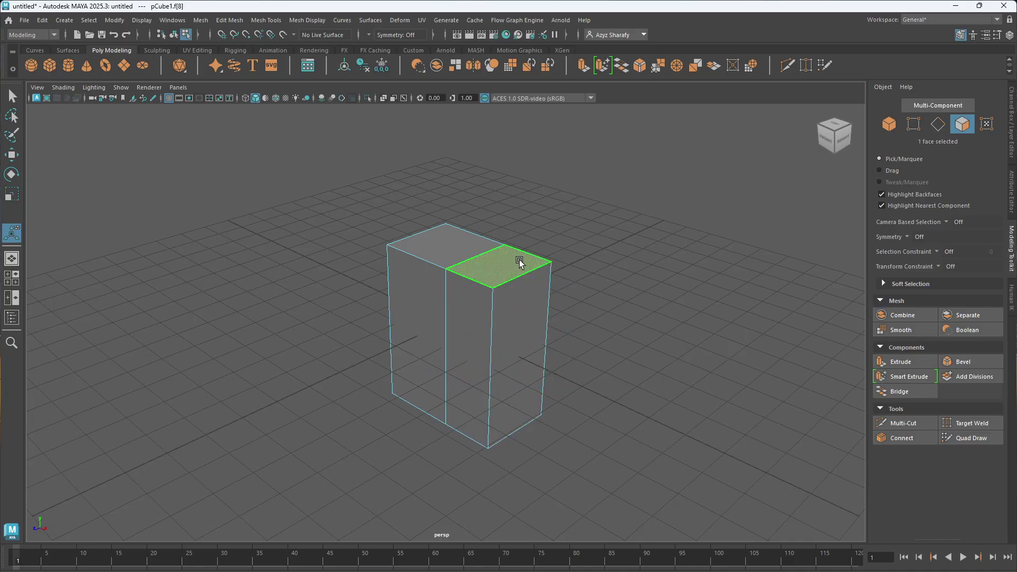
{"action": "left_click", "coordinate": [908, 361]}
{"action": "left_click_drag", "start_coordinate": [500, 232], "coordinate": [501, 190]}
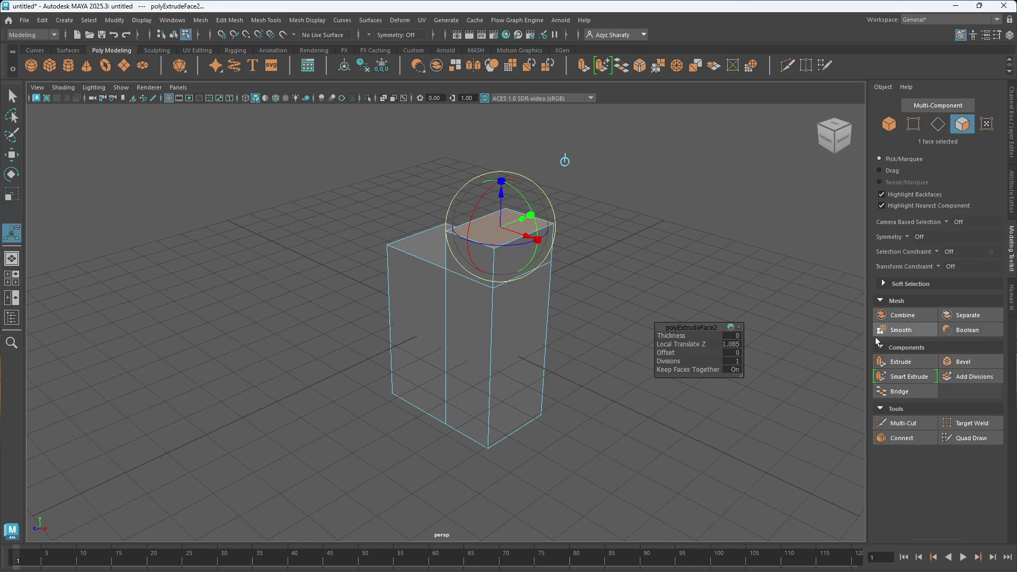
{"action": "left_click", "coordinate": [904, 361]}
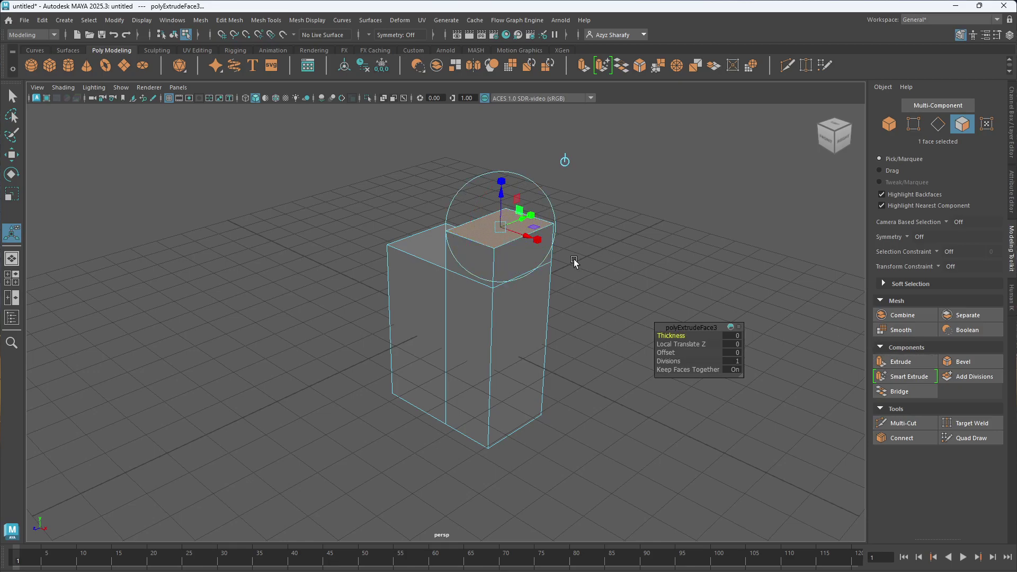
Extrude the right side face of the small raised block outward to form an overhang
{"action": "left_click", "coordinate": [523, 255]}
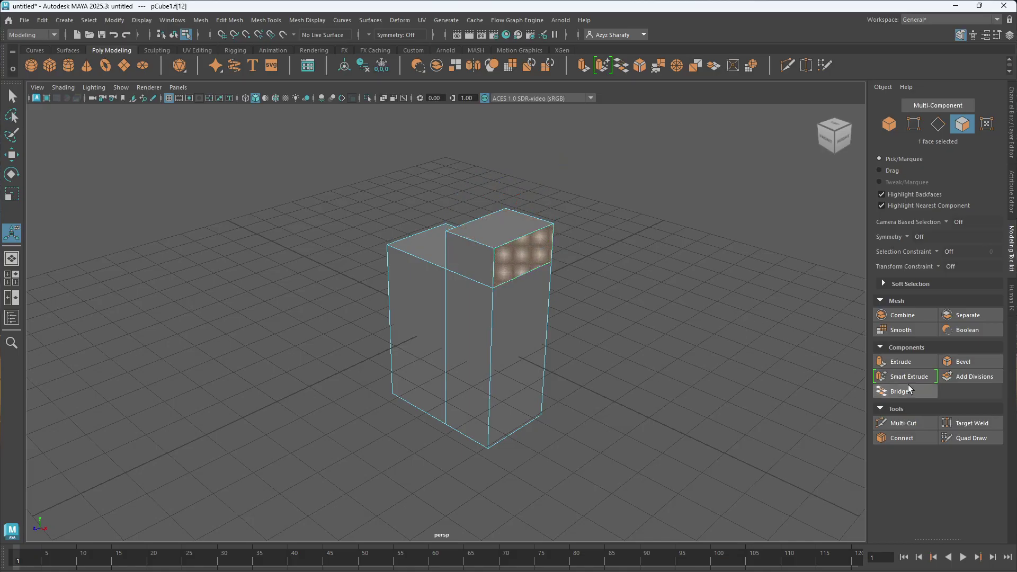
{"action": "left_click", "coordinate": [905, 363]}
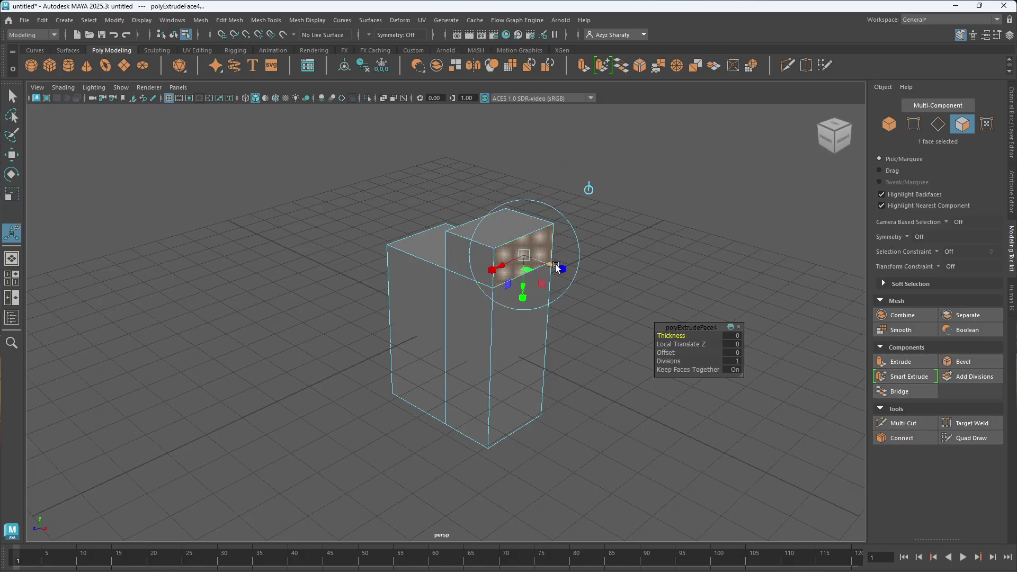
{"action": "left_click_drag", "start_coordinate": [551, 267], "coordinate": [602, 278]}
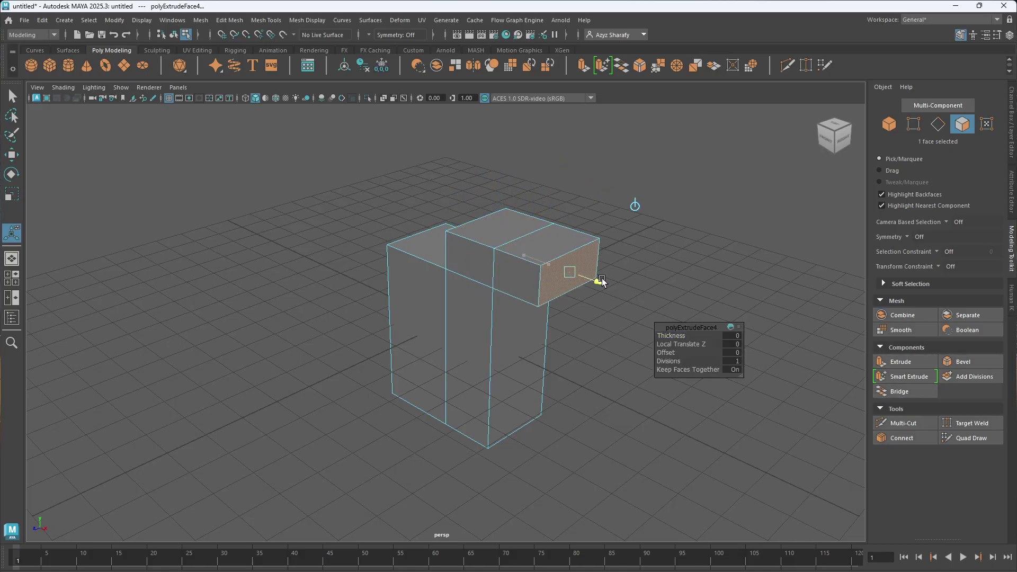
Extrude the overhang's top face upward about 1.33 units and return to the Select tool
{"action": "left_click", "coordinate": [562, 237]}
{"action": "left_click", "coordinate": [905, 361]}
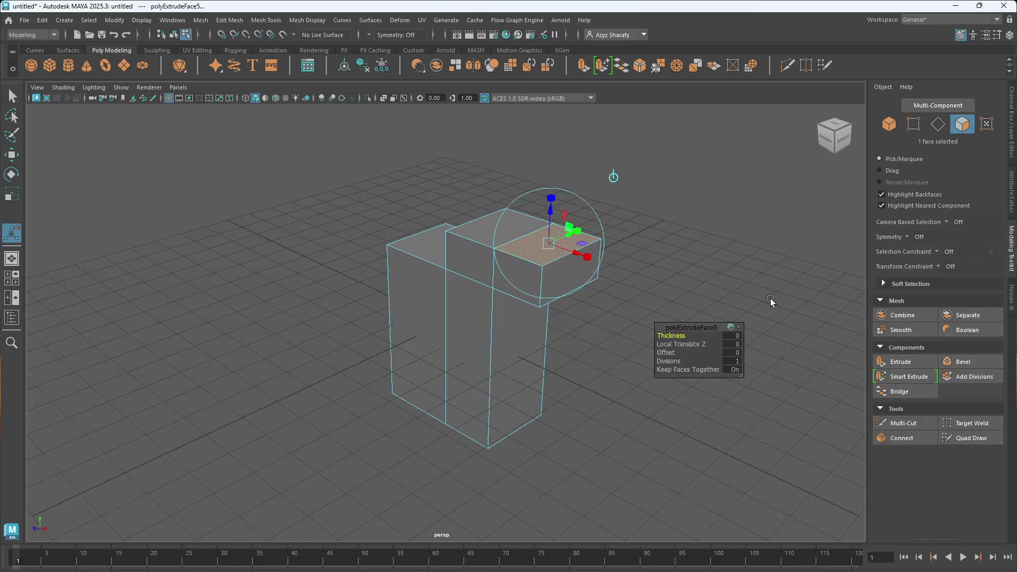
{"action": "left_click_drag", "start_coordinate": [551, 212], "coordinate": [552, 158]}
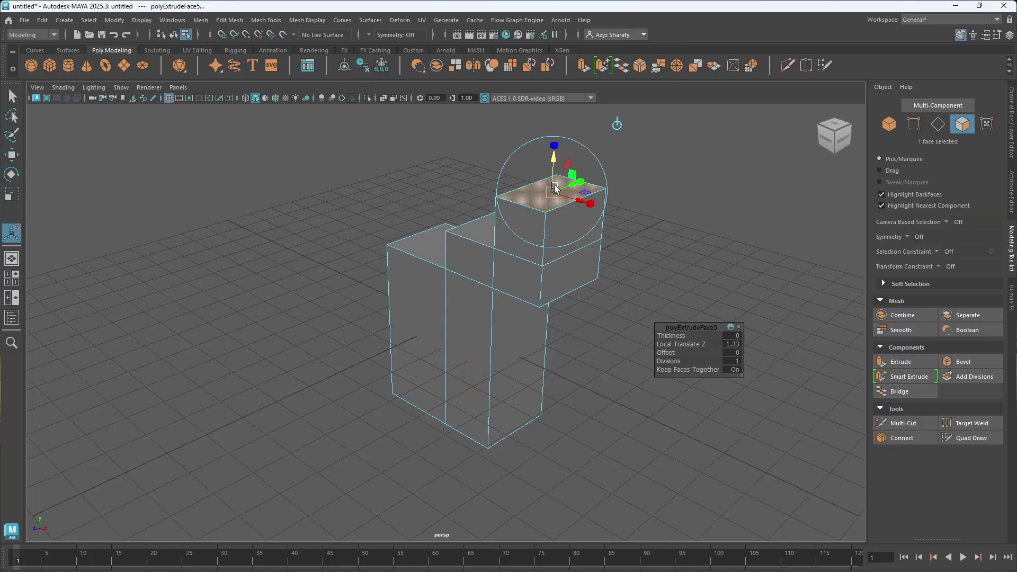
{"action": "left_click", "coordinate": [12, 96]}
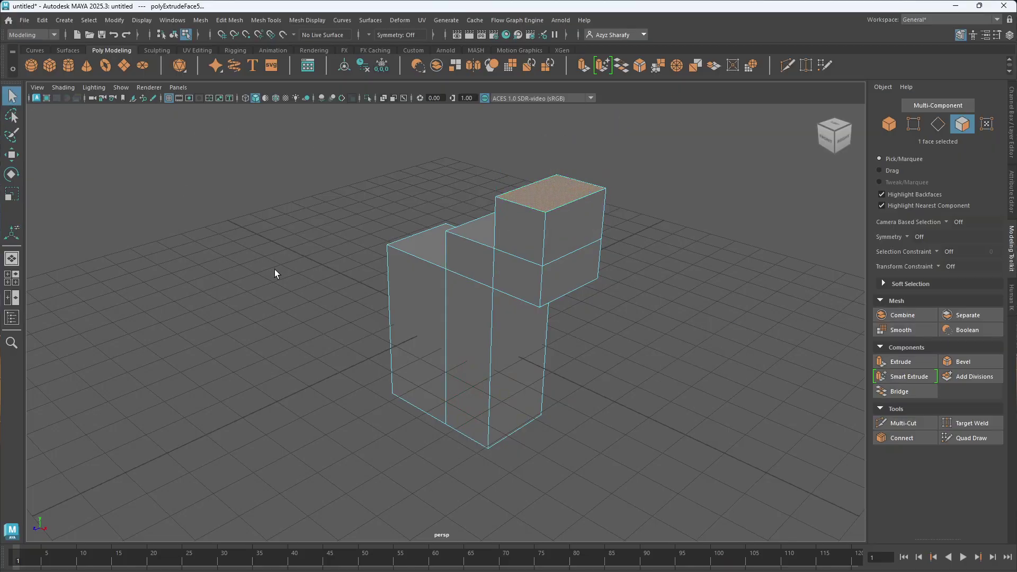
Extrude the front face of the original box outward about 1.76 units
{"action": "left_click", "coordinate": [411, 325]}
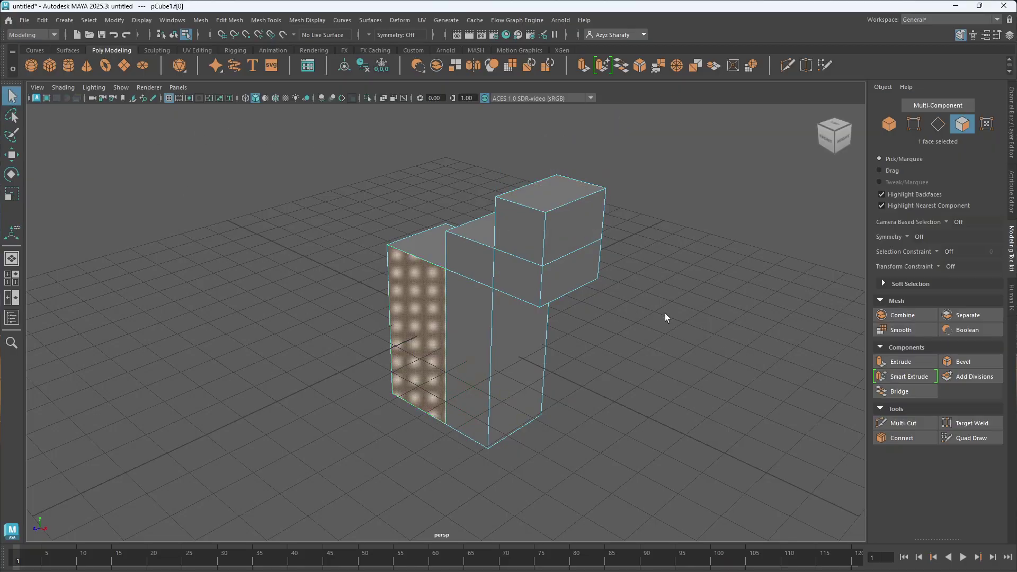
{"action": "left_click", "coordinate": [905, 362]}
{"action": "left_click_drag", "start_coordinate": [383, 355], "coordinate": [341, 368]}
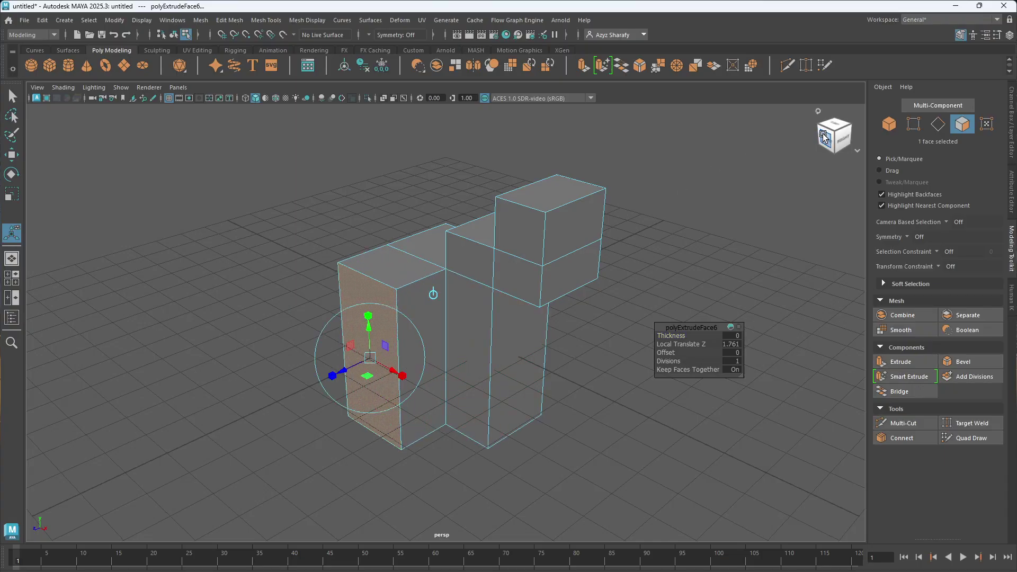
From a back view, extrude the back face of the tall right section outward about 2.58 units
{"action": "left_click", "coordinate": [825, 138]}
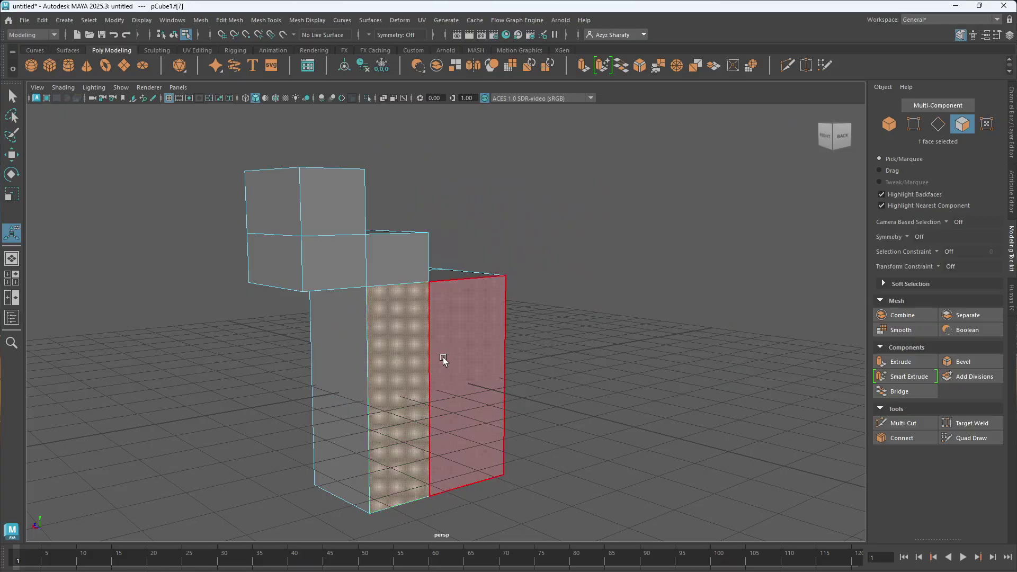
{"action": "left_click", "coordinate": [917, 363]}
{"action": "left_click_drag", "start_coordinate": [479, 423], "coordinate": [530, 438]}
{"action": "left_click_drag", "start_coordinate": [416, 402], "coordinate": [499, 416]}
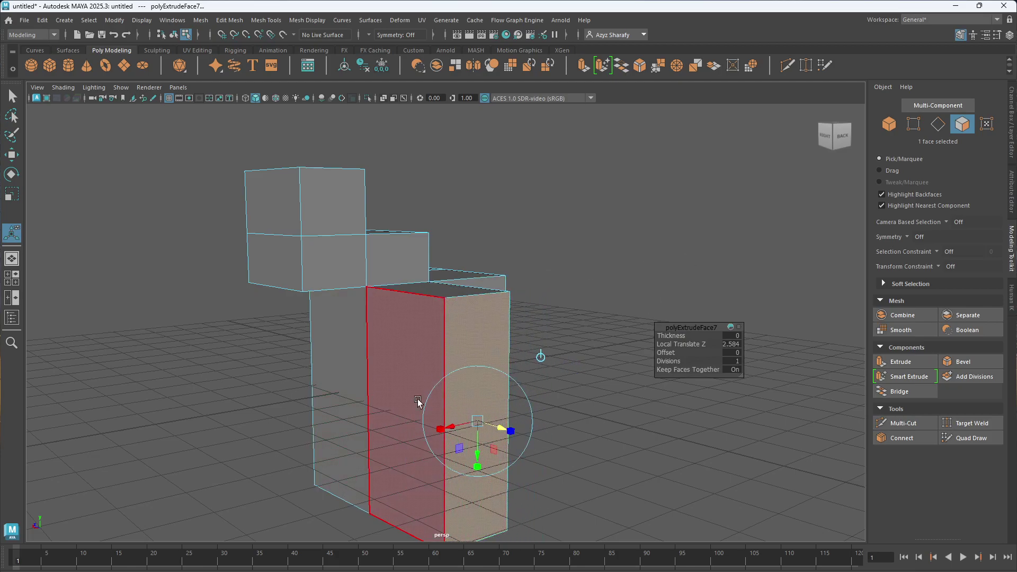
Extrude the right side face of the new back section outward about 1.75 units and return to the Select tool
{"action": "left_click", "coordinate": [418, 403]}
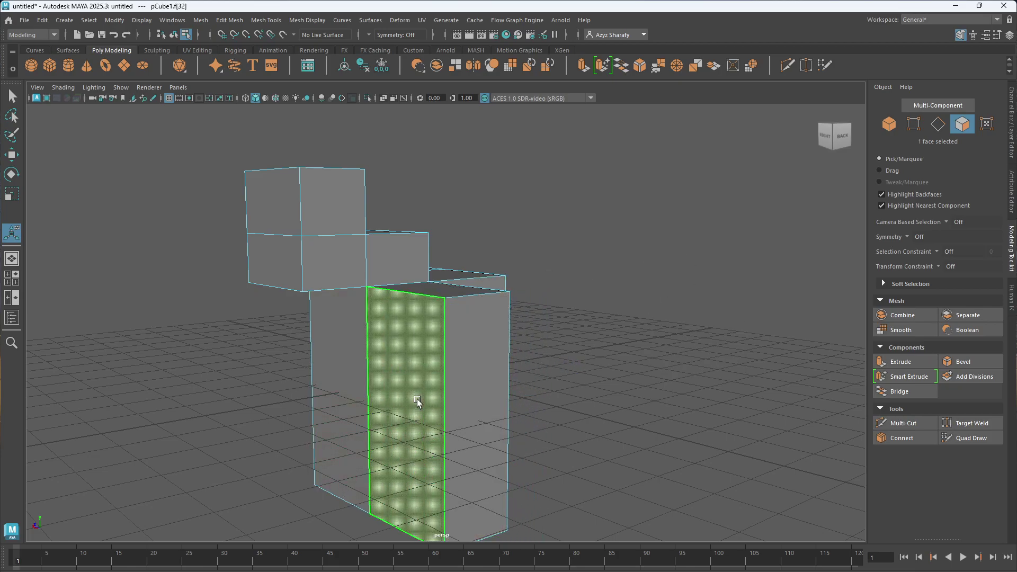
{"action": "left_click", "coordinate": [908, 364]}
{"action": "left_click_drag", "start_coordinate": [379, 419], "coordinate": [299, 424]}
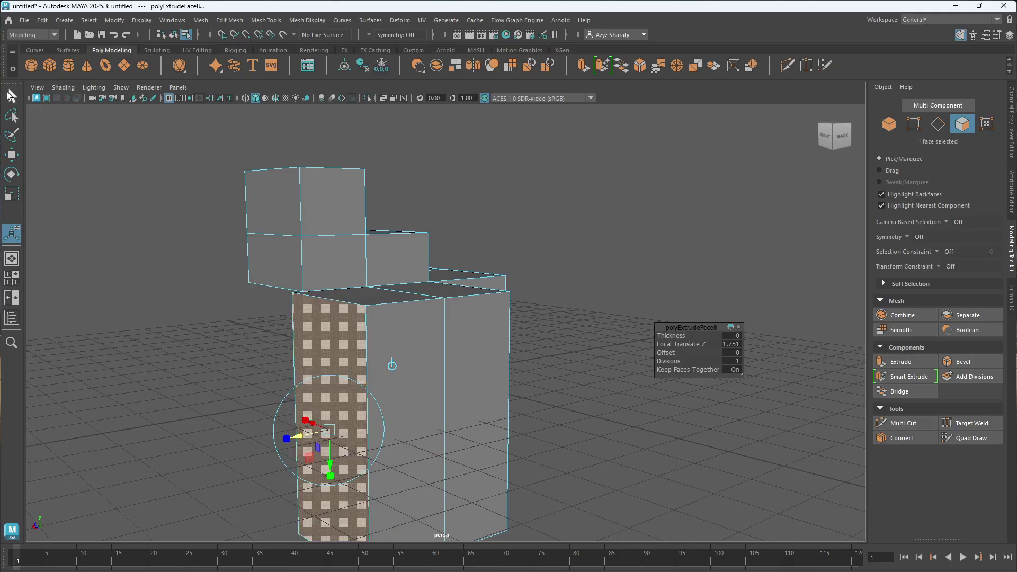
{"action": "left_click", "coordinate": [11, 96]}
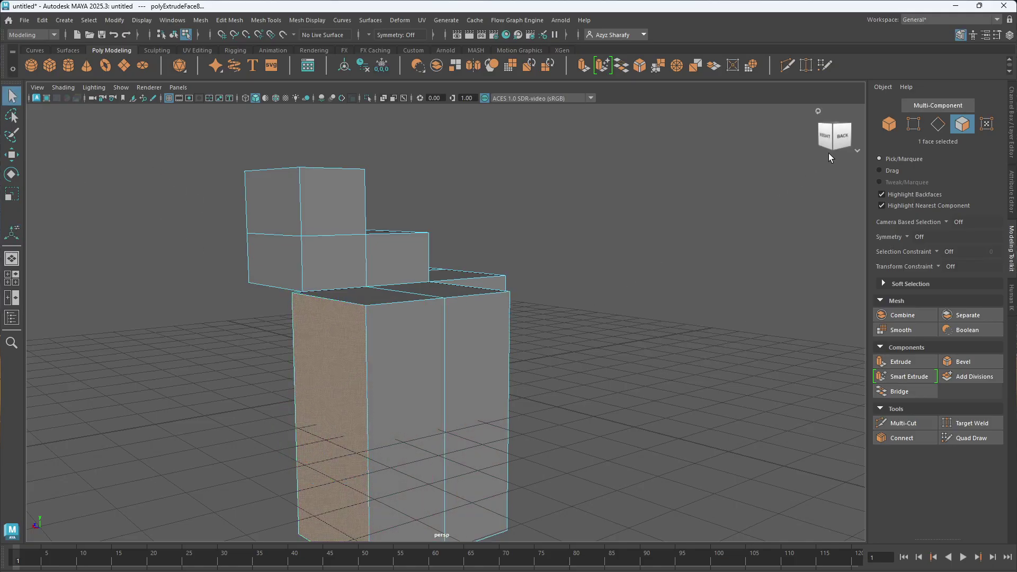
Cut a horizontal edge across the two adjoining back faces around mid-height with the Multi-Cut tool
{"action": "scroll", "coordinate": [818, 161], "scroll_direction": "down", "scroll_amount": 4}
{"action": "scroll", "coordinate": [818, 161], "scroll_direction": "up", "scroll_amount": 2}
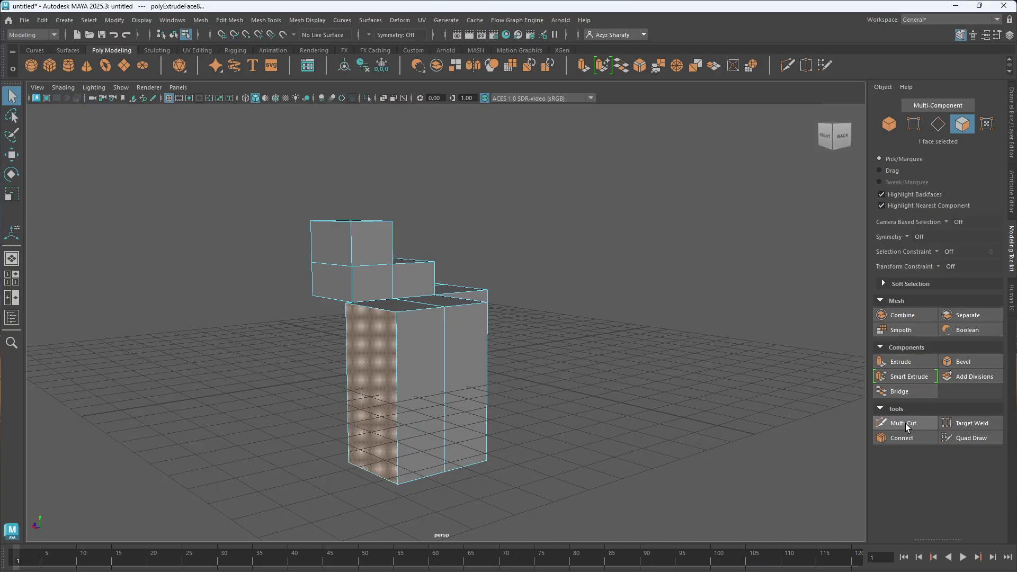
{"action": "left_click", "coordinate": [434, 362]}
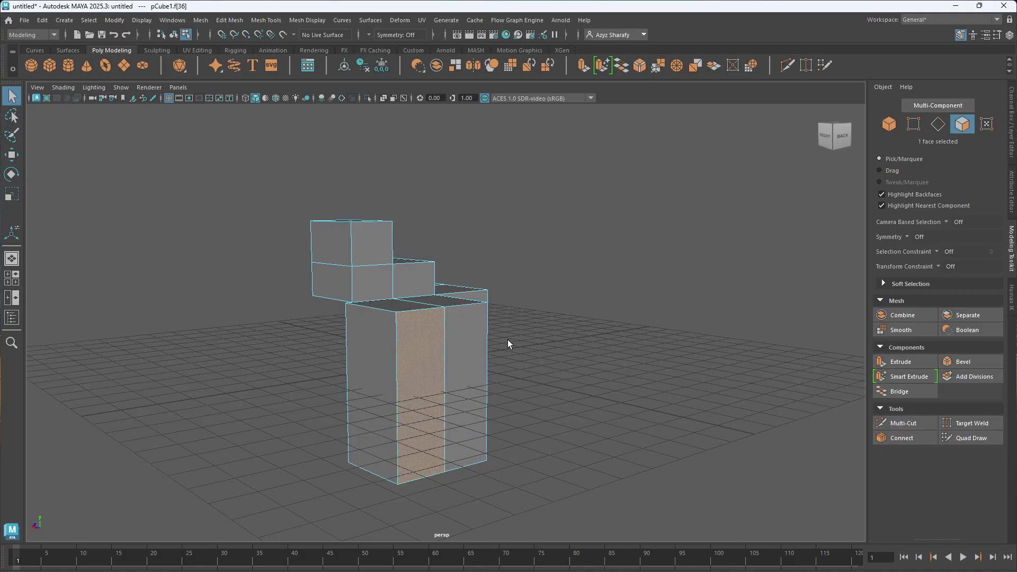
{"action": "right_click", "coordinate": [420, 342]}
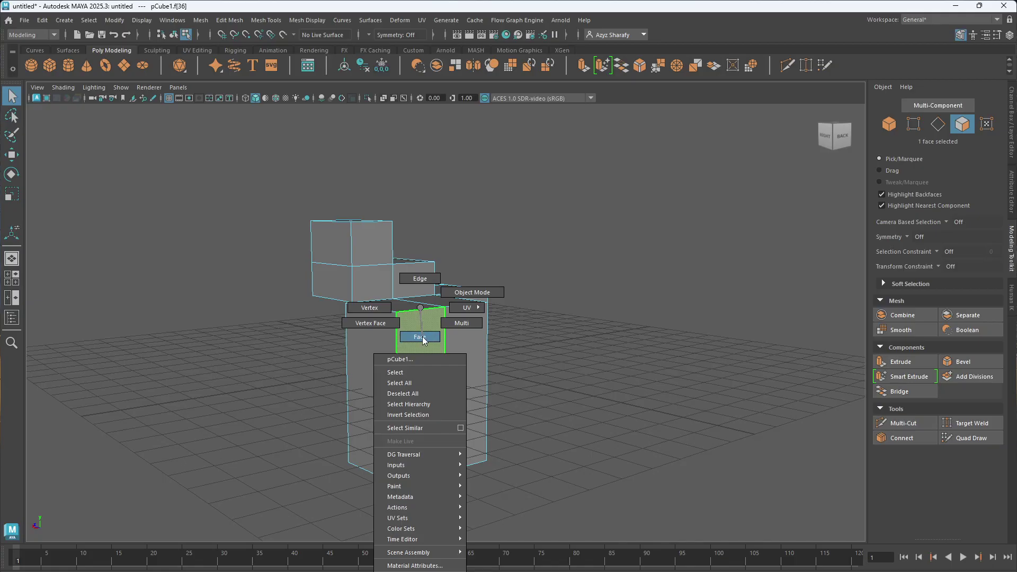
{"action": "left_click", "coordinate": [427, 335]}
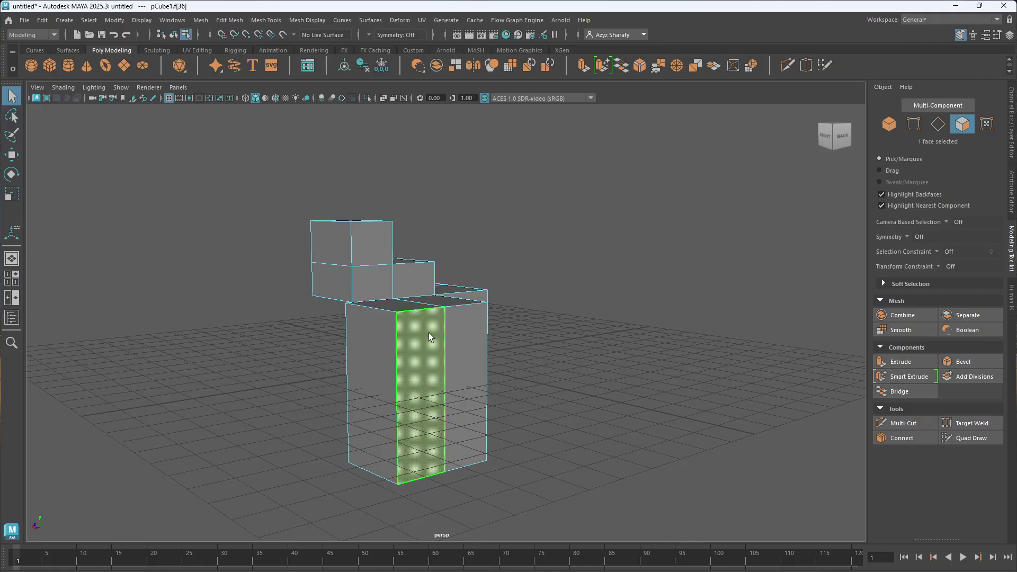
{"action": "left_click", "coordinate": [906, 424]}
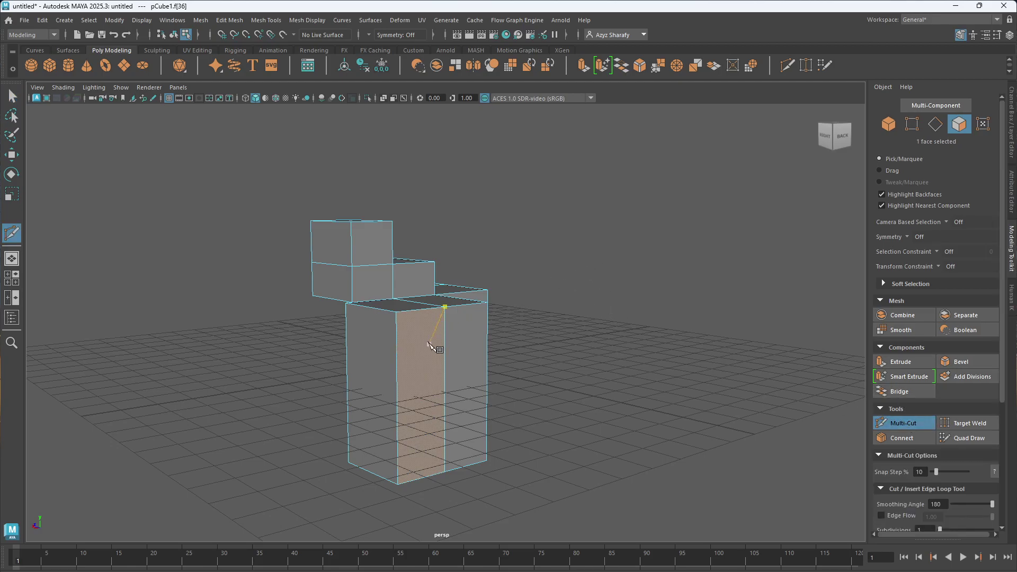
{"action": "left_click", "coordinate": [397, 389]}
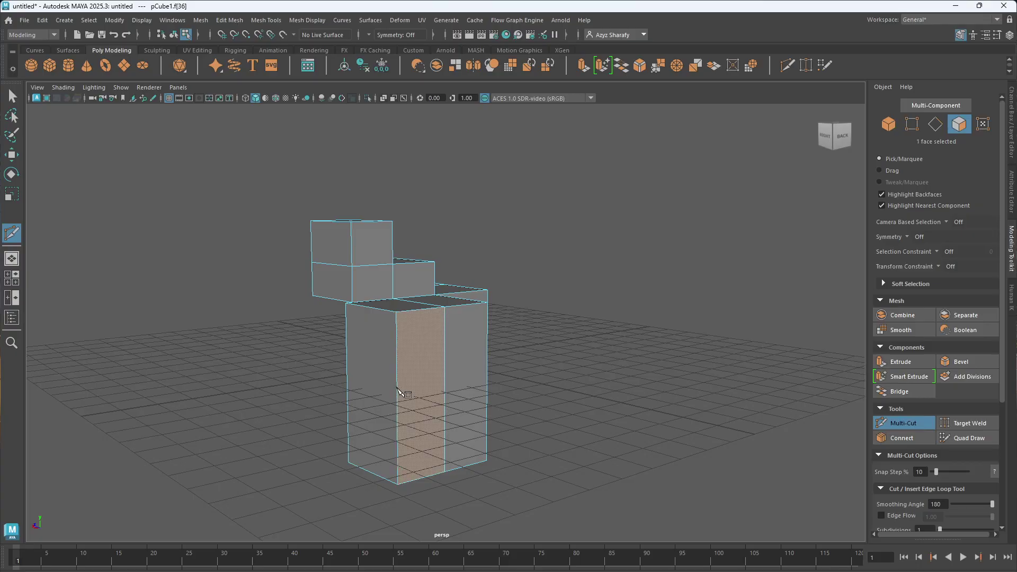
{"action": "left_click", "coordinate": [445, 381]}
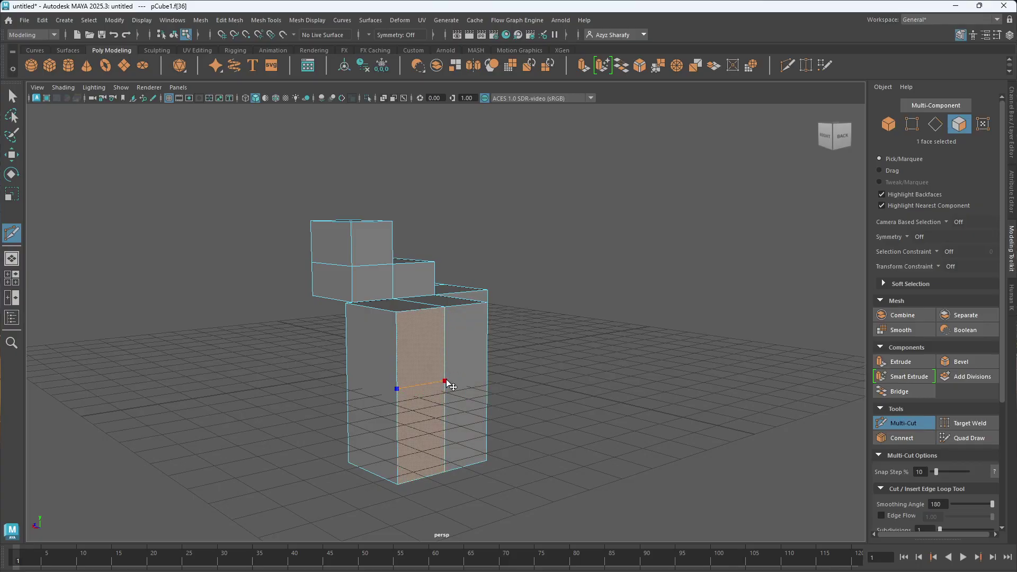
{"action": "left_click", "coordinate": [487, 374]}
{"action": "left_click", "coordinate": [895, 423]}
{"action": "left_click", "coordinate": [895, 422]}
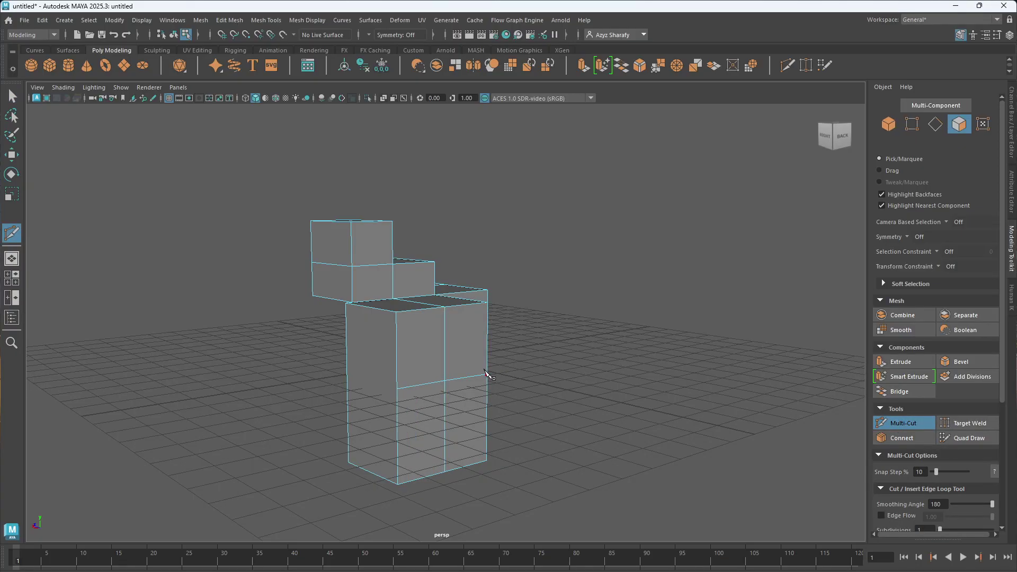
Multi-Cut from the inner back face's top edge down to the horizontal cut, to the bottom corner, then diagonally to the cut's opposite end
{"action": "left_click", "coordinate": [465, 305]}
{"action": "left_click", "coordinate": [465, 378]}
{"action": "left_click", "coordinate": [486, 461]}
{"action": "left_click", "coordinate": [398, 389]}
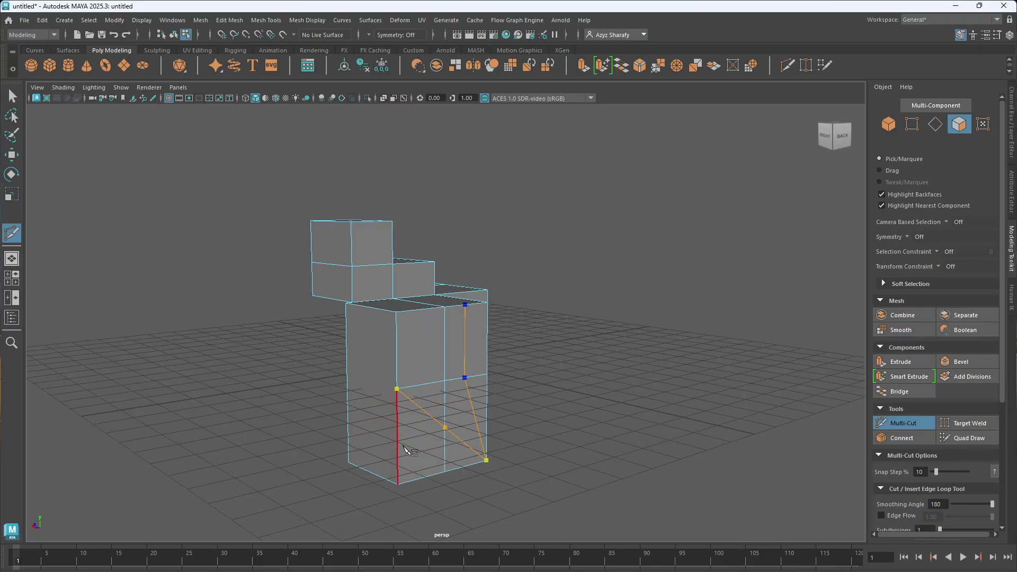
{"action": "left_click", "coordinate": [902, 423]}
Multi-Cut an uneven edge from the back section's right side face across its upper back faces to the far edge
{"action": "left_click", "coordinate": [347, 364]}
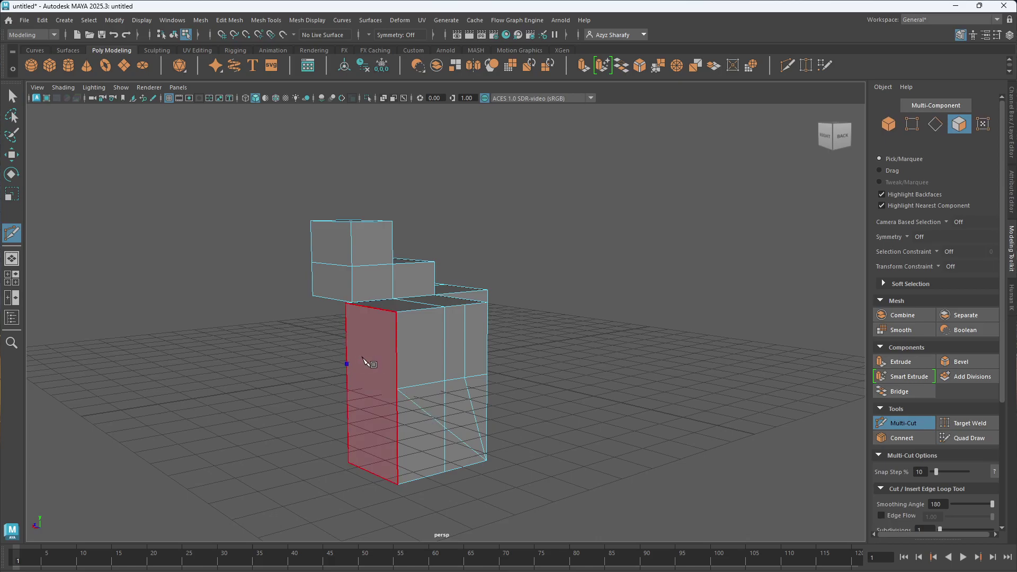
{"action": "left_click", "coordinate": [397, 362]}
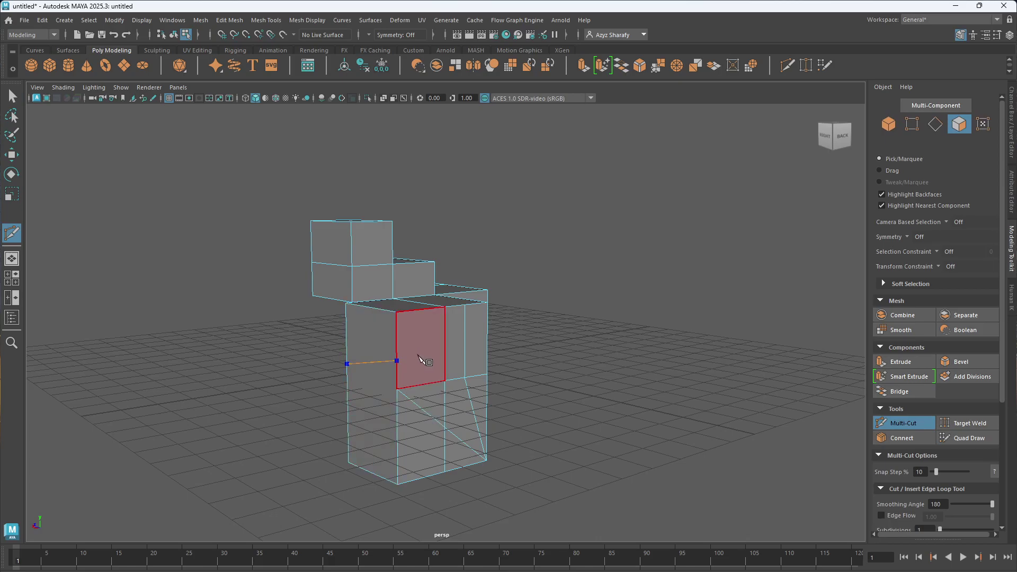
{"action": "left_click", "coordinate": [445, 346]}
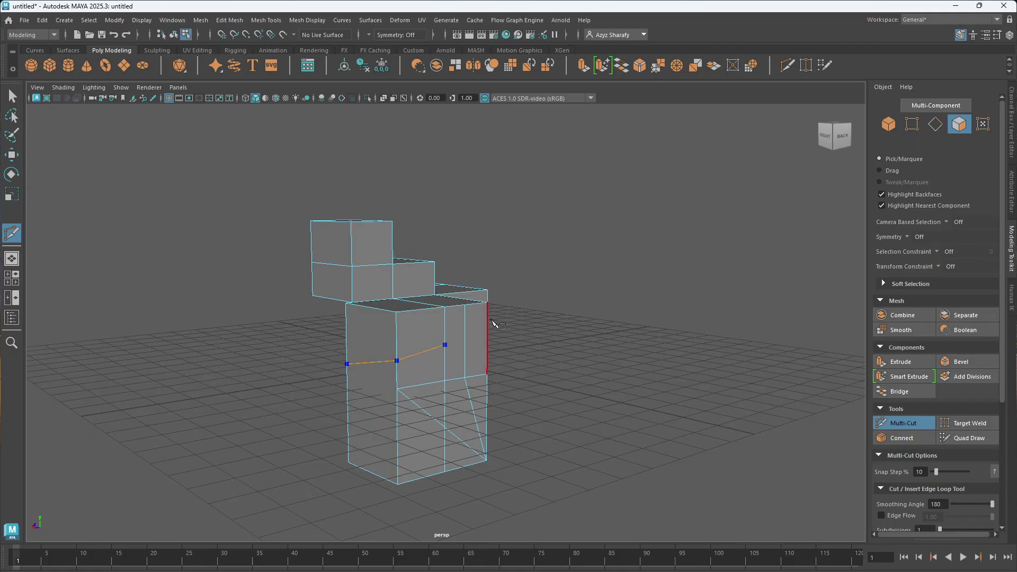
{"action": "left_click", "coordinate": [466, 334]}
{"action": "left_click", "coordinate": [488, 345]}
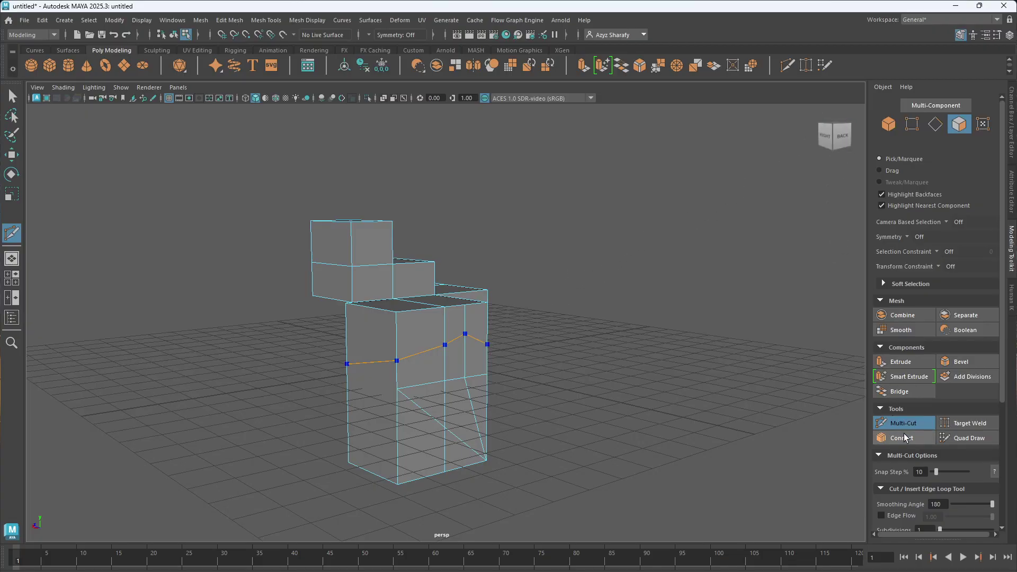
{"action": "left_click", "coordinate": [882, 423]}
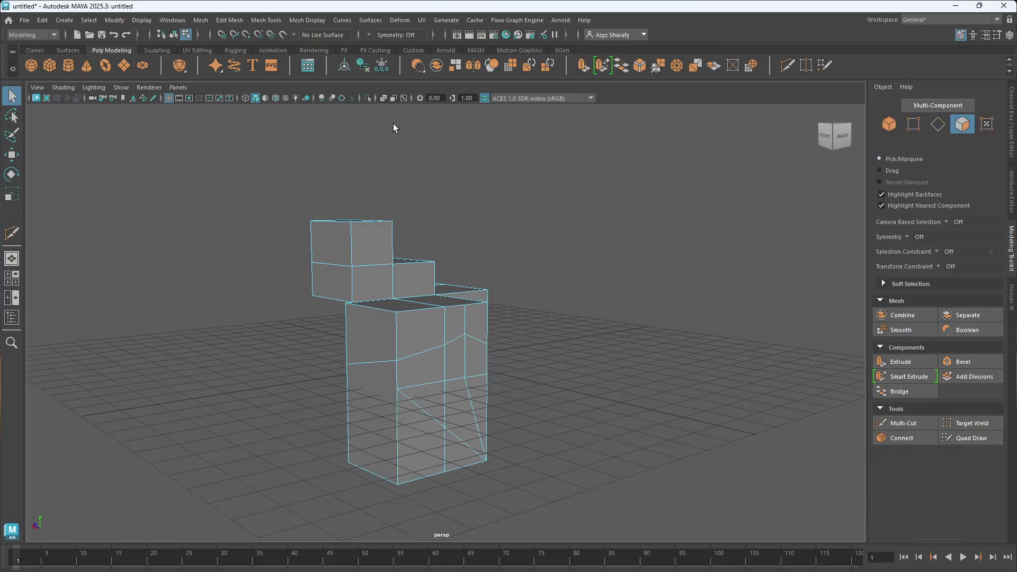
Turn on smooth mesh preview and Multi-Cut an edge from top to bottom through the back face nearest the right side, around mid-height
{"action": "key", "text": "3"}
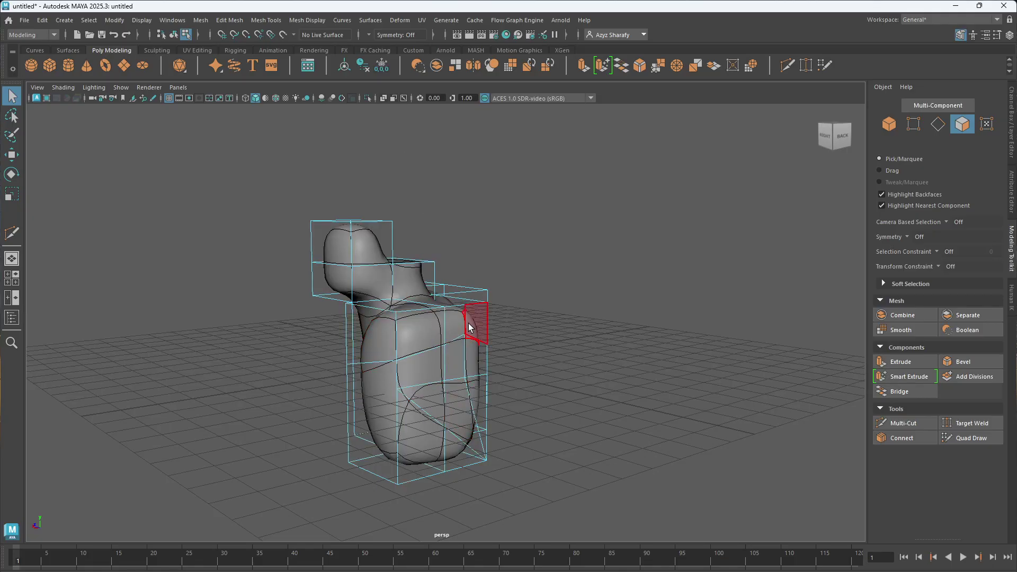
{"action": "key", "text": "3"}
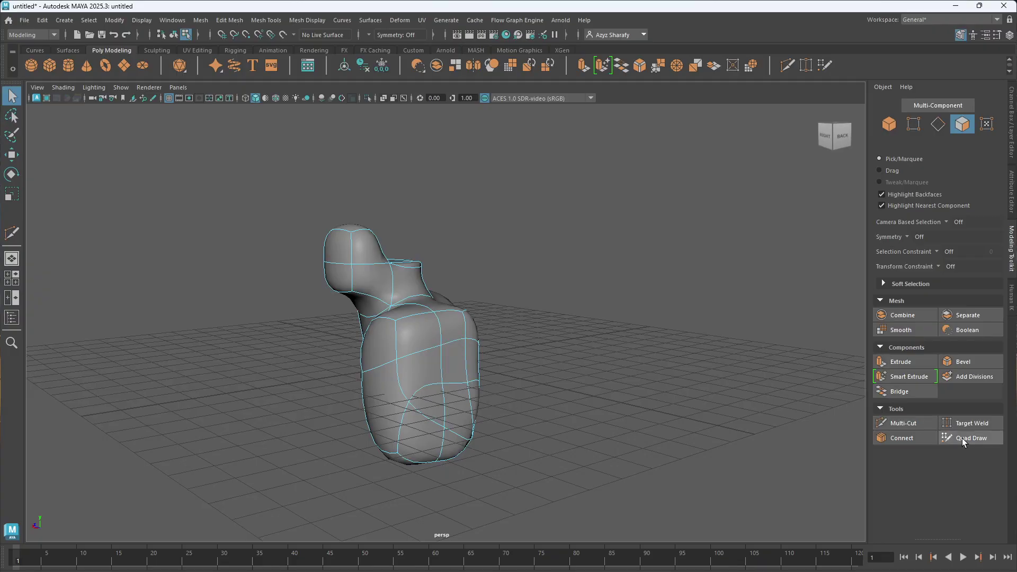
{"action": "left_click", "coordinate": [924, 421]}
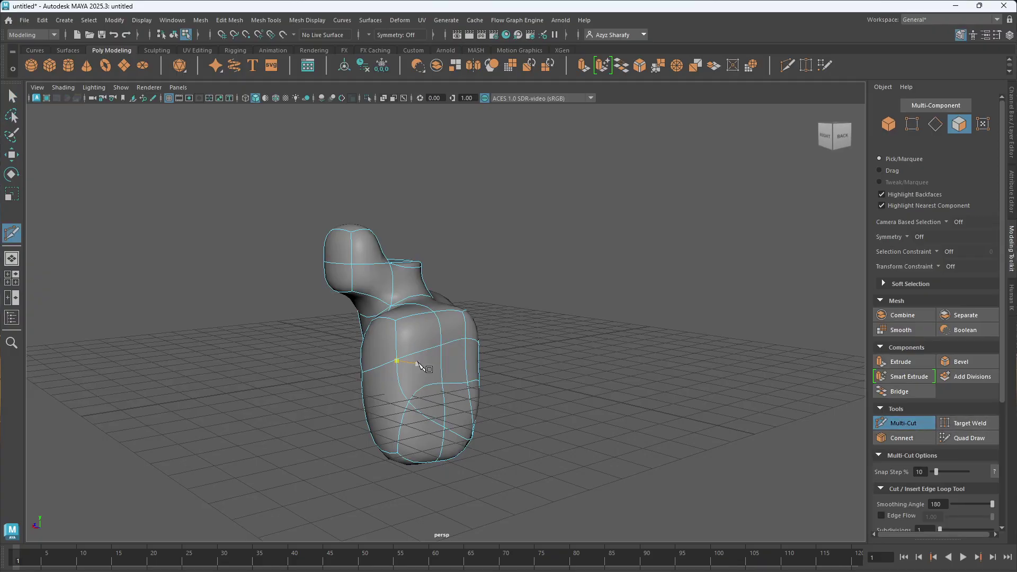
{"action": "left_click", "coordinate": [419, 352]}
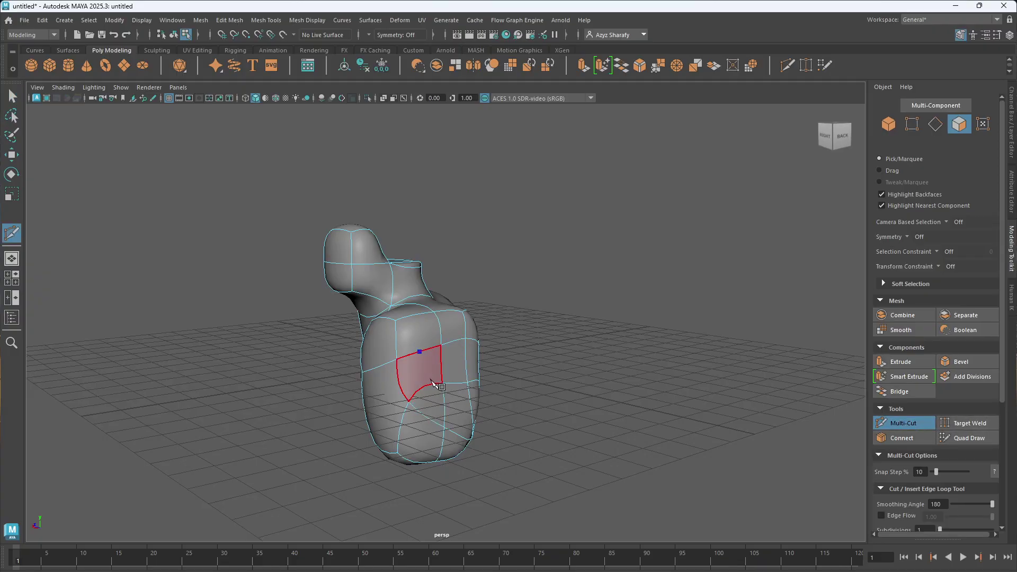
{"action": "left_click", "coordinate": [428, 385]}
{"action": "key", "text": "q"}
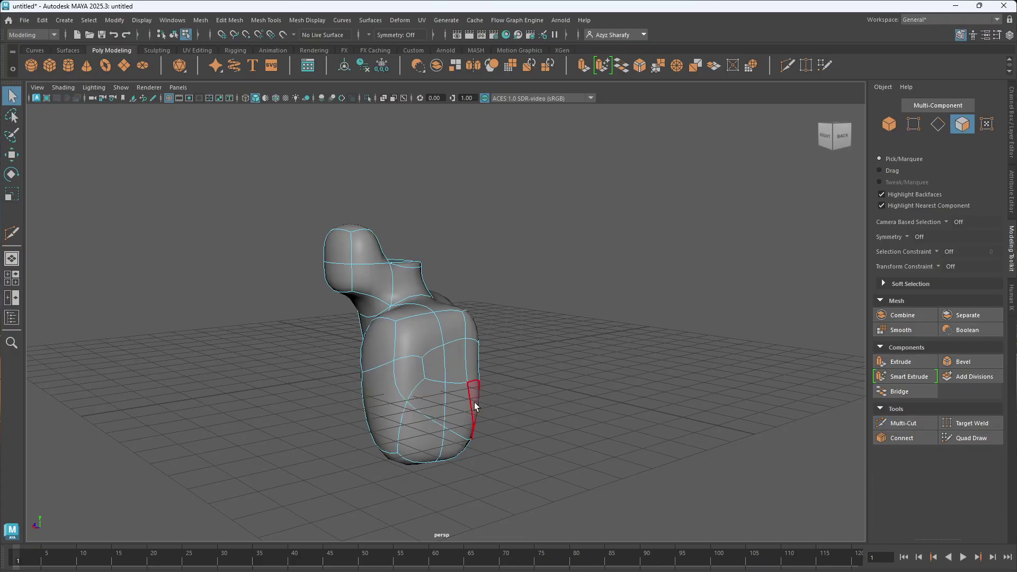
Extrude the small newly cut face on the back outward about 1.48 units
{"action": "left_click", "coordinate": [409, 375]}
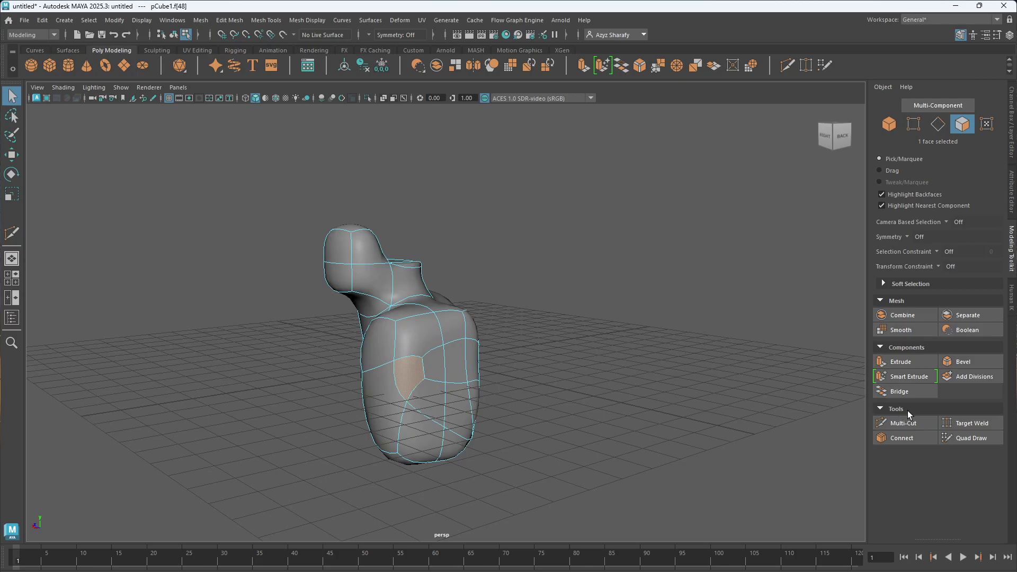
{"action": "left_click", "coordinate": [906, 365]}
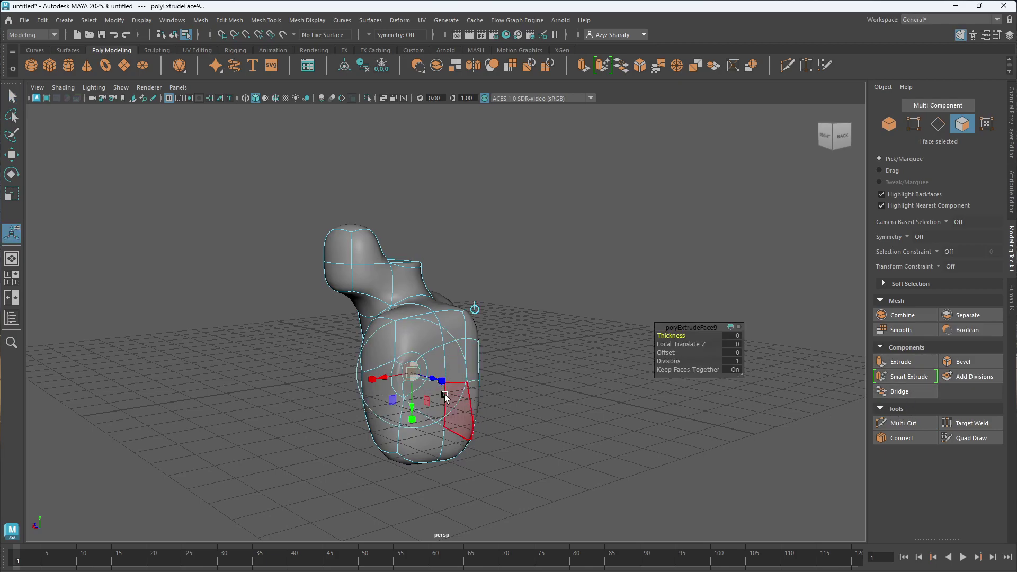
{"action": "left_click_drag", "start_coordinate": [438, 388], "coordinate": [466, 387]}
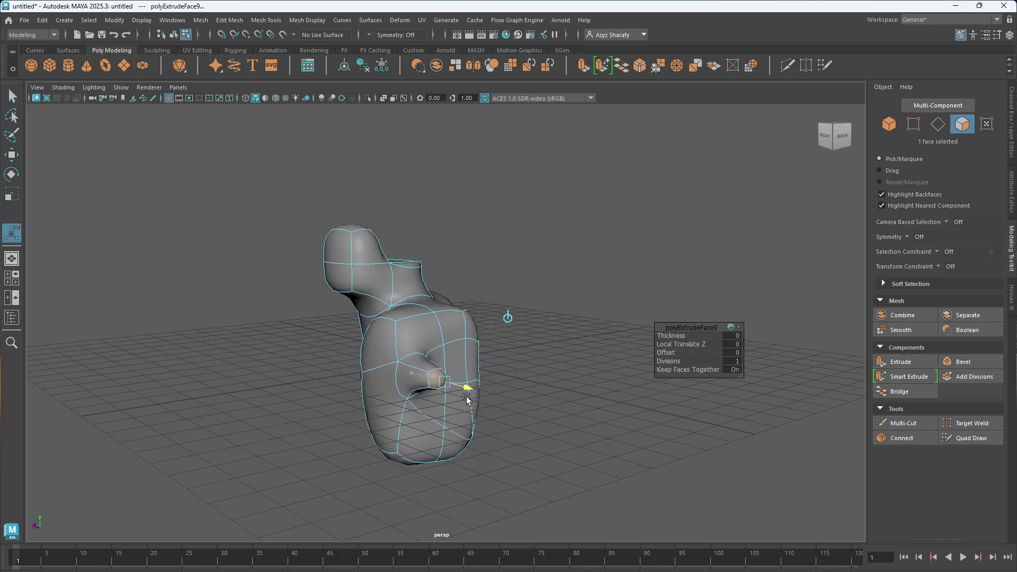
{"action": "left_click", "coordinate": [481, 350]}
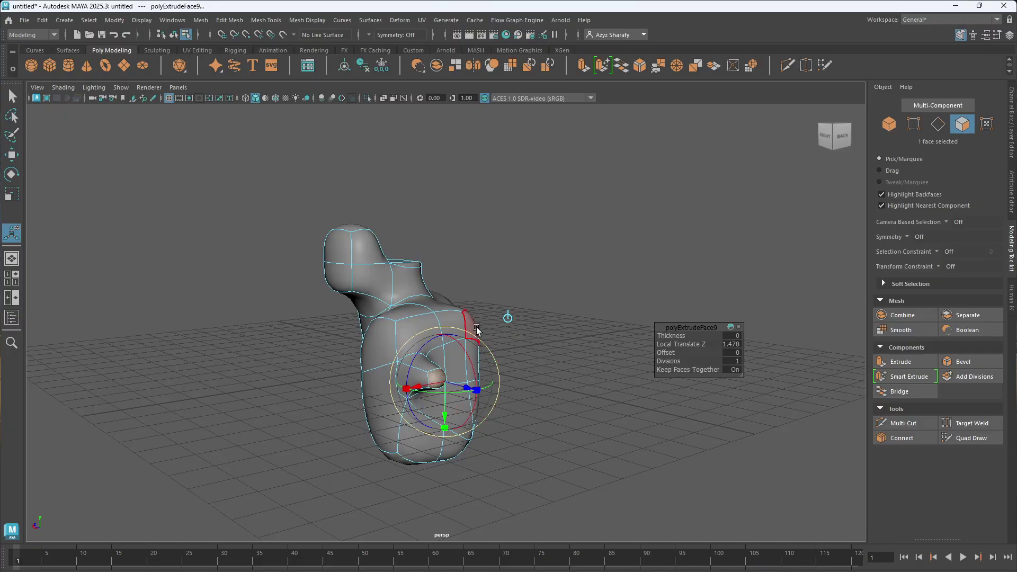
From a back view, extrude the upper corner face opposite the new spike and shift it sideways toward the middle of the back
{"action": "left_click", "coordinate": [842, 136]}
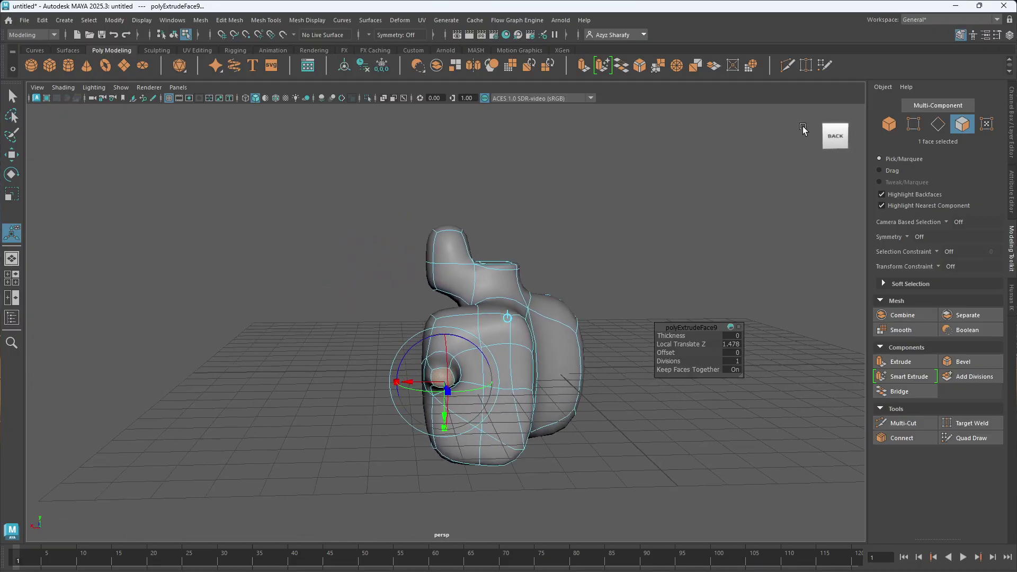
{"action": "left_click", "coordinate": [522, 333]}
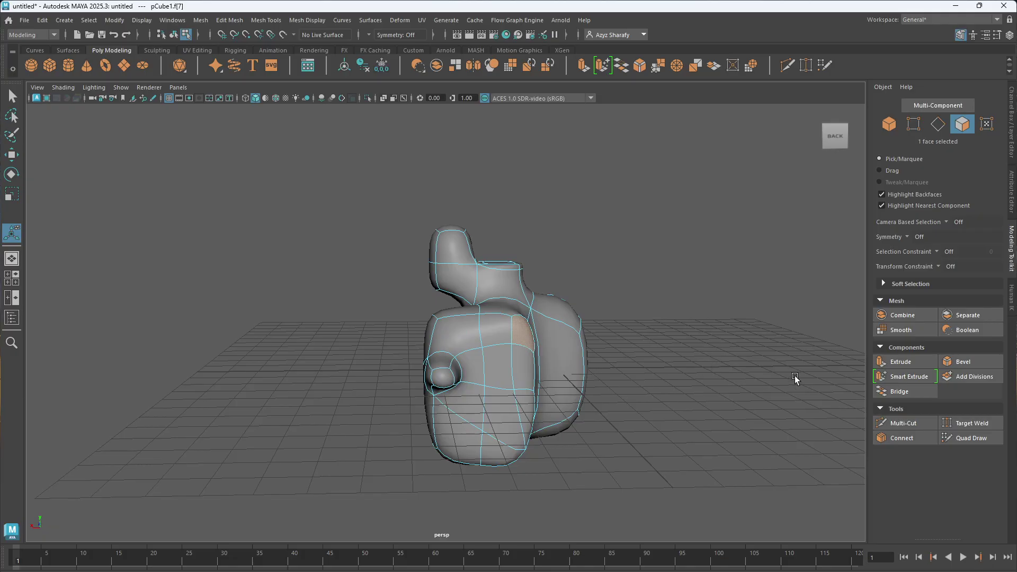
{"action": "left_click", "coordinate": [911, 361]}
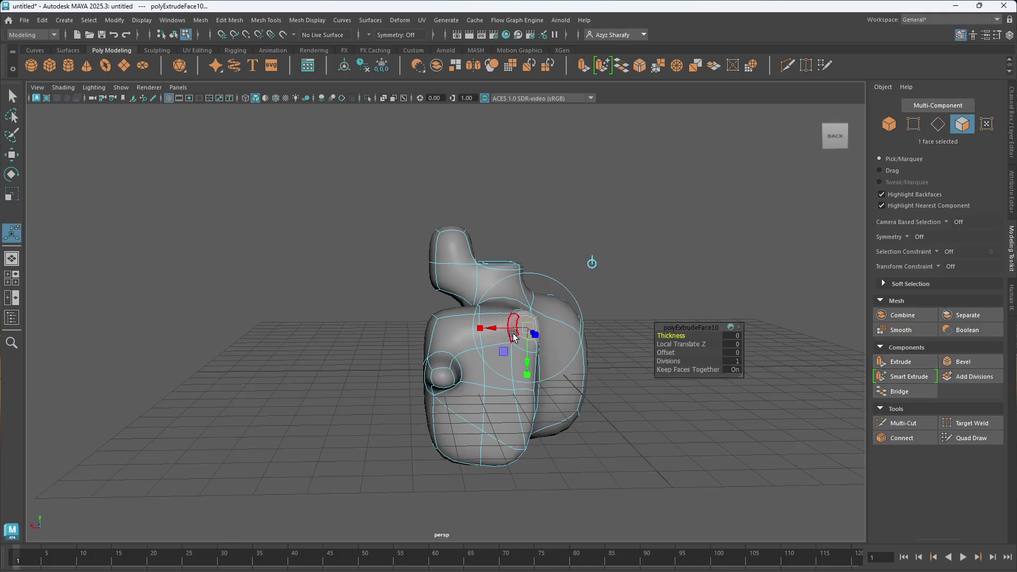
{"action": "left_click_drag", "start_coordinate": [485, 331], "coordinate": [458, 332]}
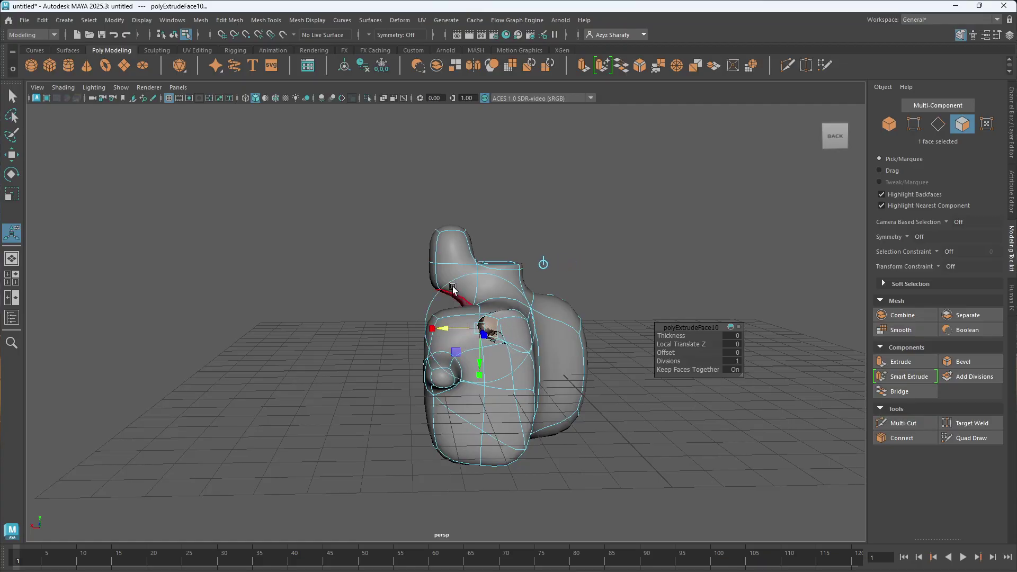
Extrude the back face of the topmost block outward about 1.79 units and bevel the extruded end face with a 0.5 fraction
{"action": "left_click", "coordinate": [449, 243]}
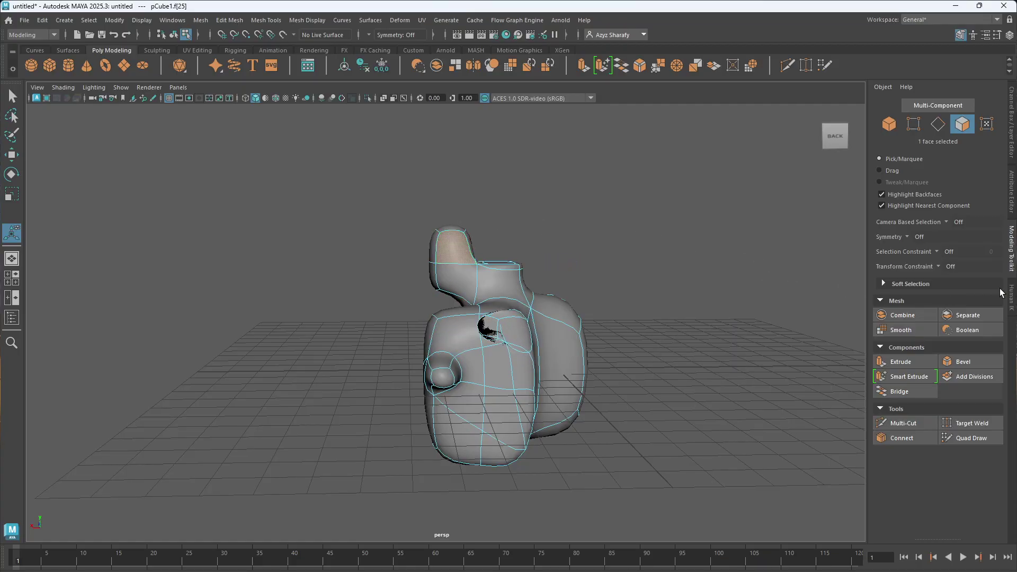
{"action": "left_click", "coordinate": [901, 361]}
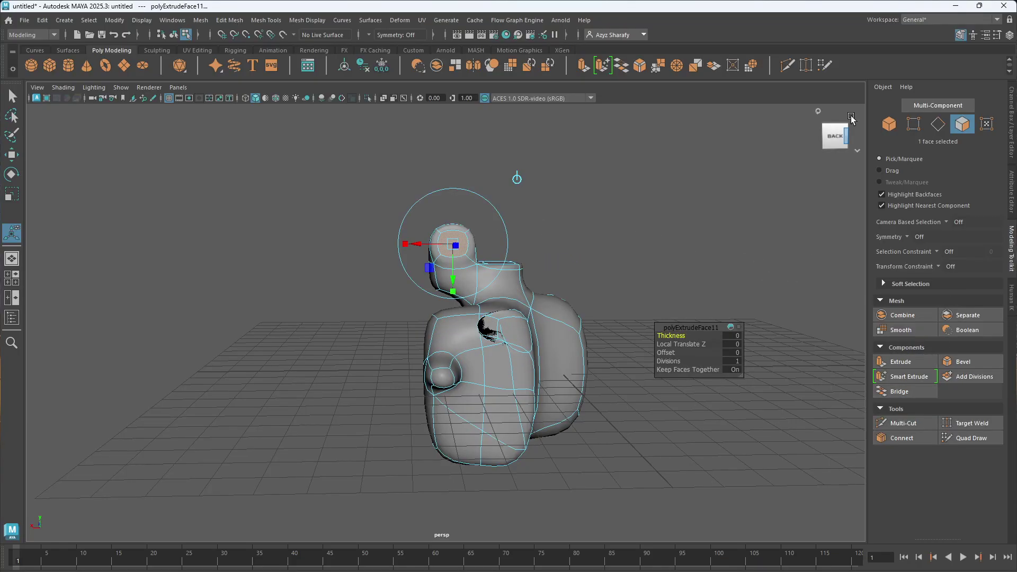
{"action": "left_click", "coordinate": [841, 130]}
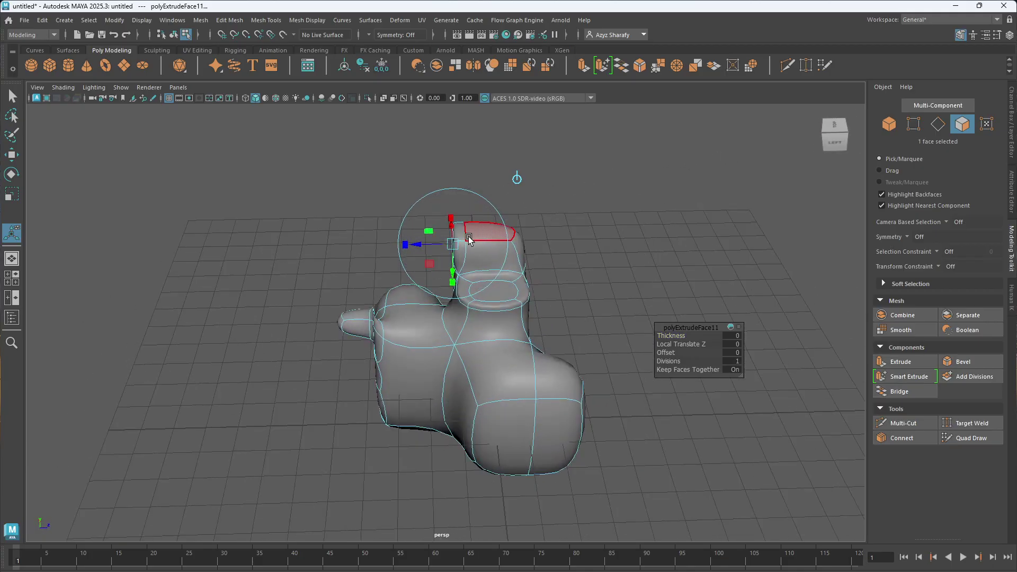
{"action": "left_click_drag", "start_coordinate": [430, 247], "coordinate": [375, 245]}
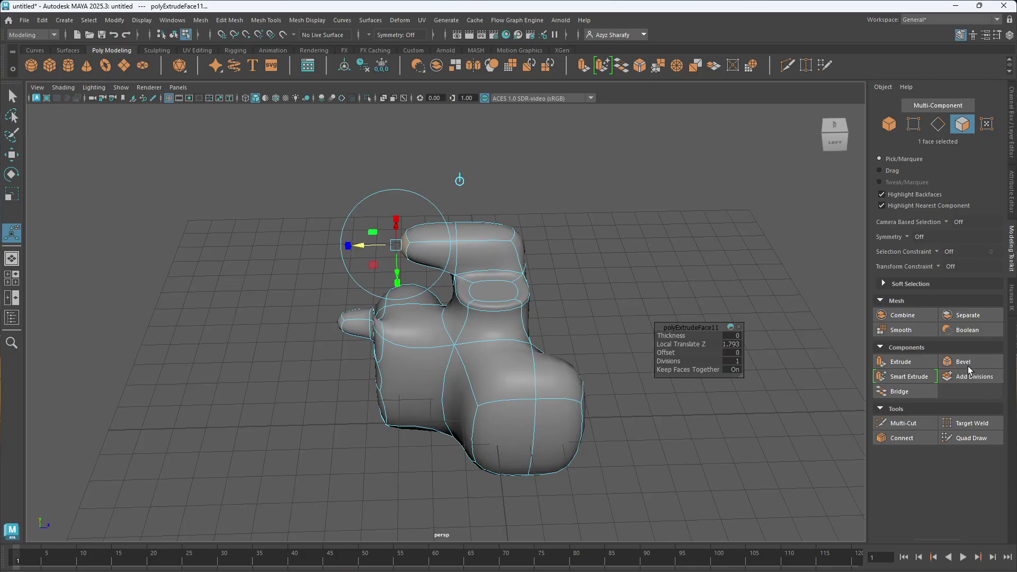
{"action": "left_click", "coordinate": [966, 362]}
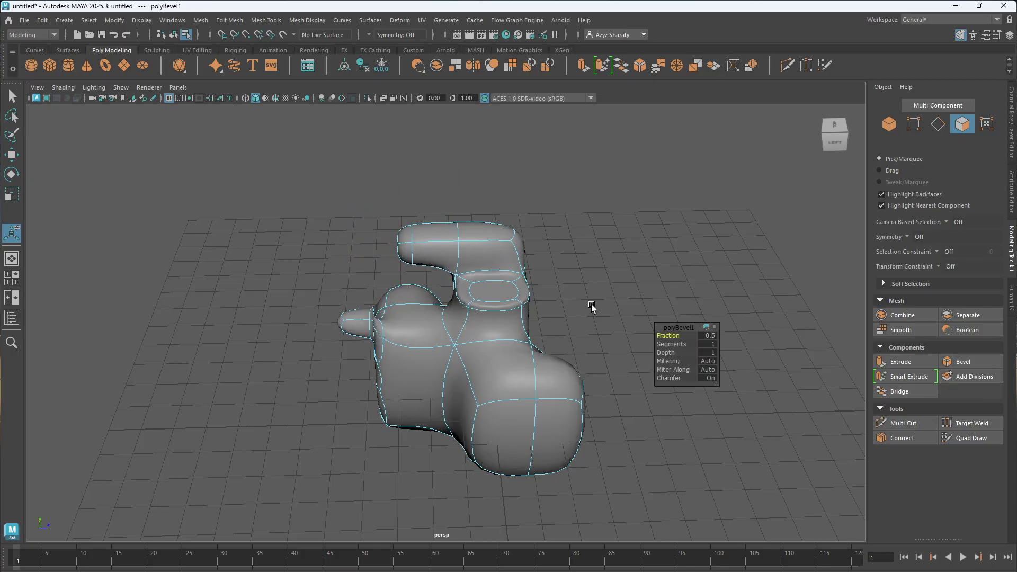
Bevel the lower left side face of the extruded upper arm with a 0.5 fraction
{"action": "left_click", "coordinate": [445, 259]}
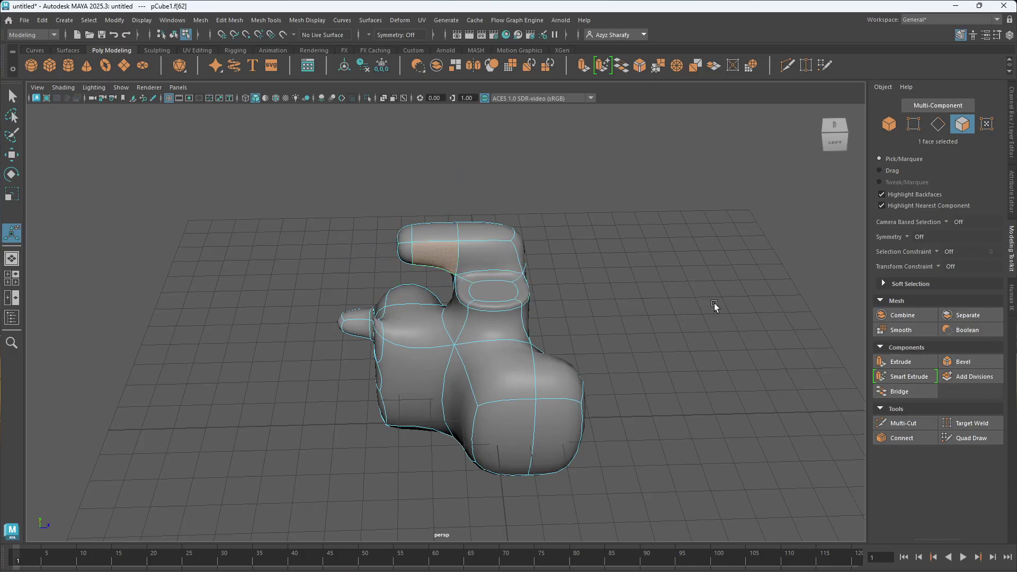
{"action": "left_click", "coordinate": [978, 361]}
{"action": "left_click", "coordinate": [445, 256]}
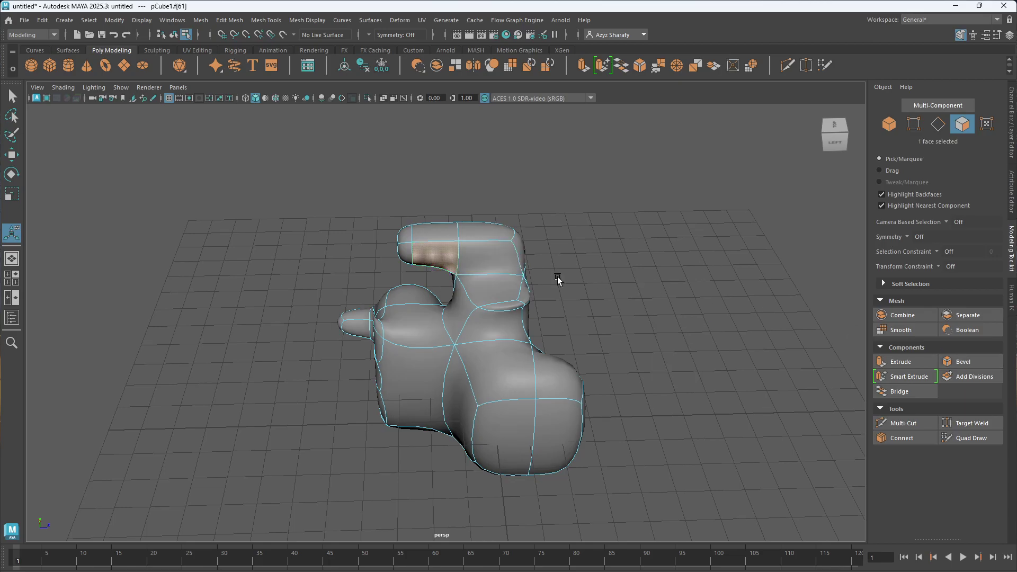
{"action": "left_click", "coordinate": [414, 249]}
{"action": "right_click_drag", "start_coordinate": [423, 251], "coordinate": [425, 284]}
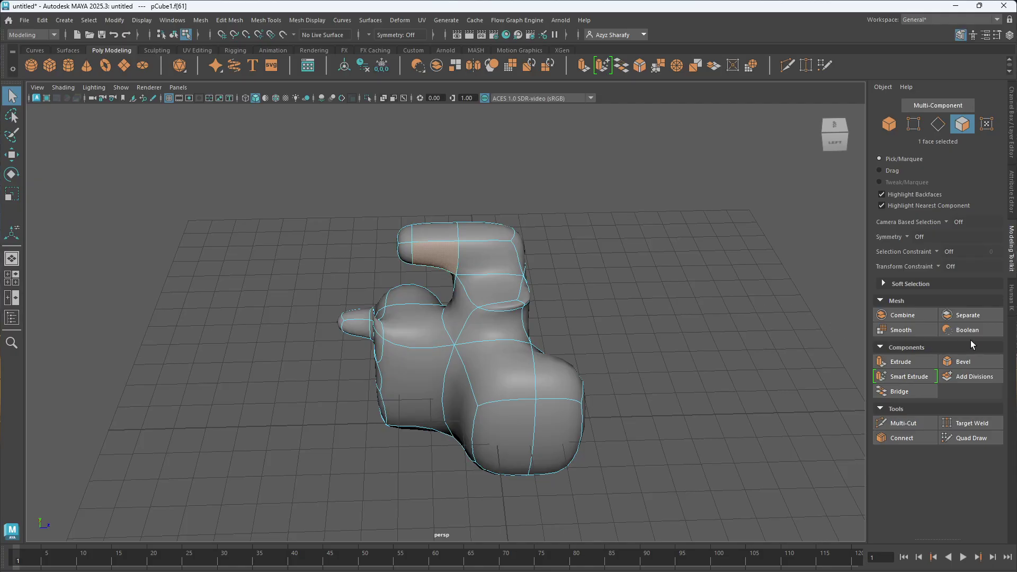
{"action": "left_click", "coordinate": [977, 361]}
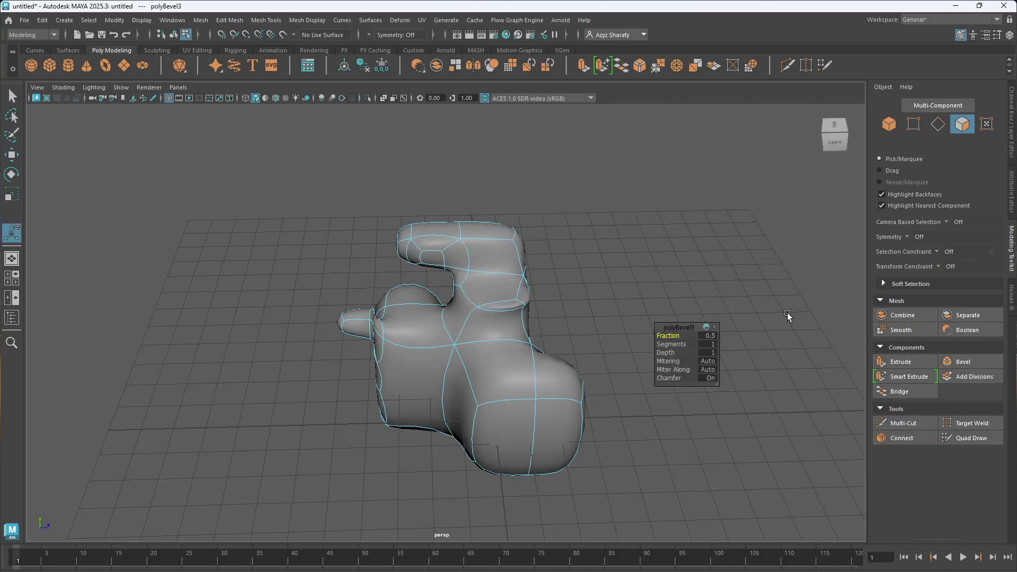
Extrude the small beveled face on the upper arm's left side outward into a long tapered spike
{"action": "left_click", "coordinate": [438, 264]}
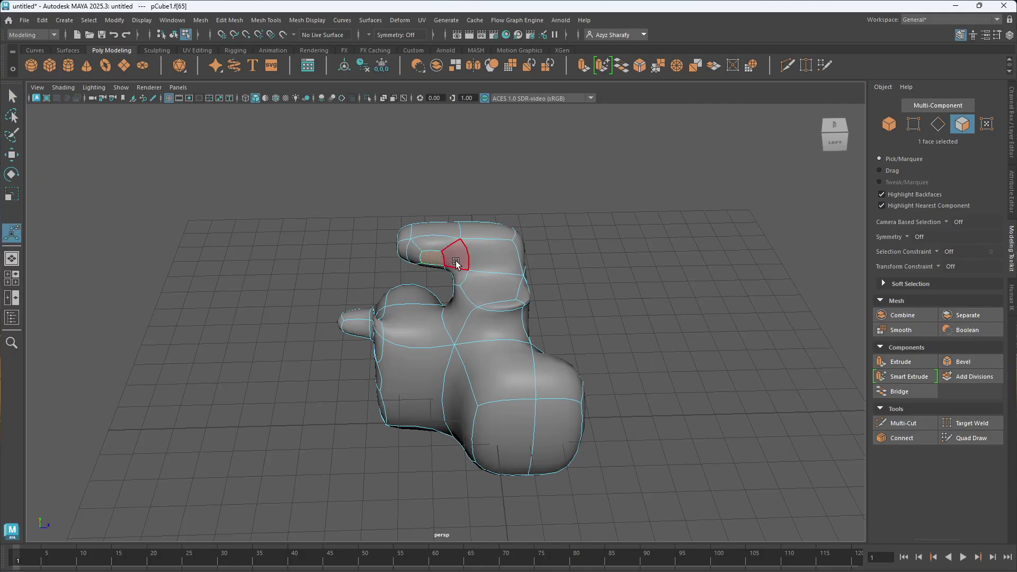
{"action": "left_click", "coordinate": [908, 364]}
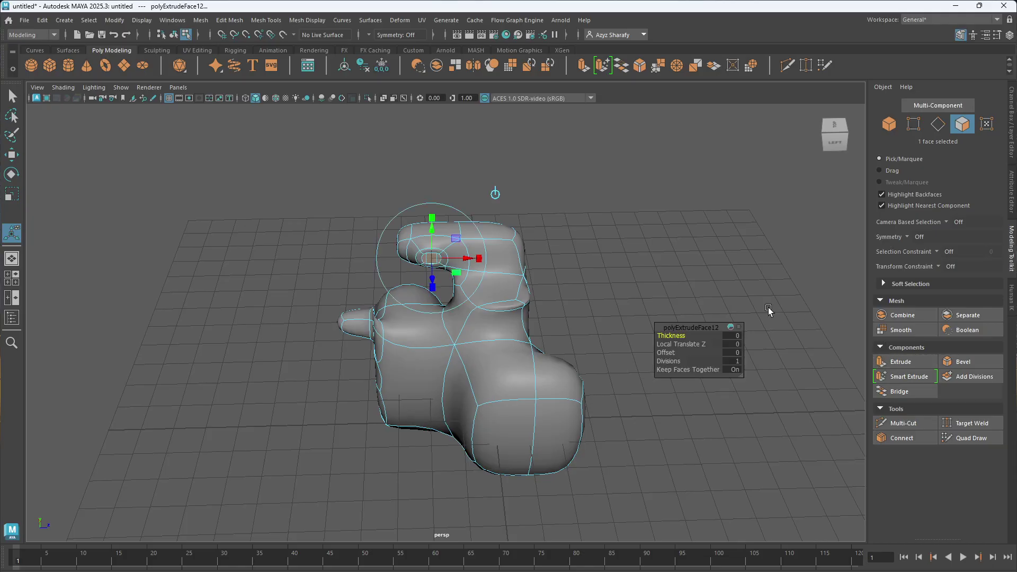
{"action": "left_click_drag", "start_coordinate": [841, 140], "coordinate": [711, 120]}
{"action": "left_click_drag", "start_coordinate": [396, 264], "coordinate": [319, 262]}
Bevel the front face of the upper section with a 0.5 fraction and extrude the resulting inner face forward
{"action": "left_click", "coordinate": [477, 293]}
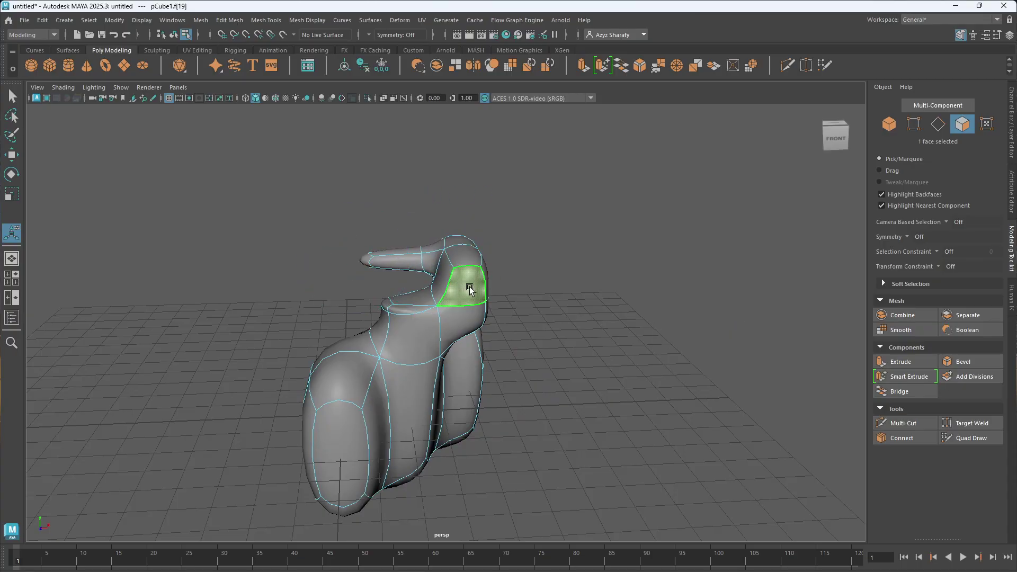
{"action": "left_click", "coordinate": [974, 361]}
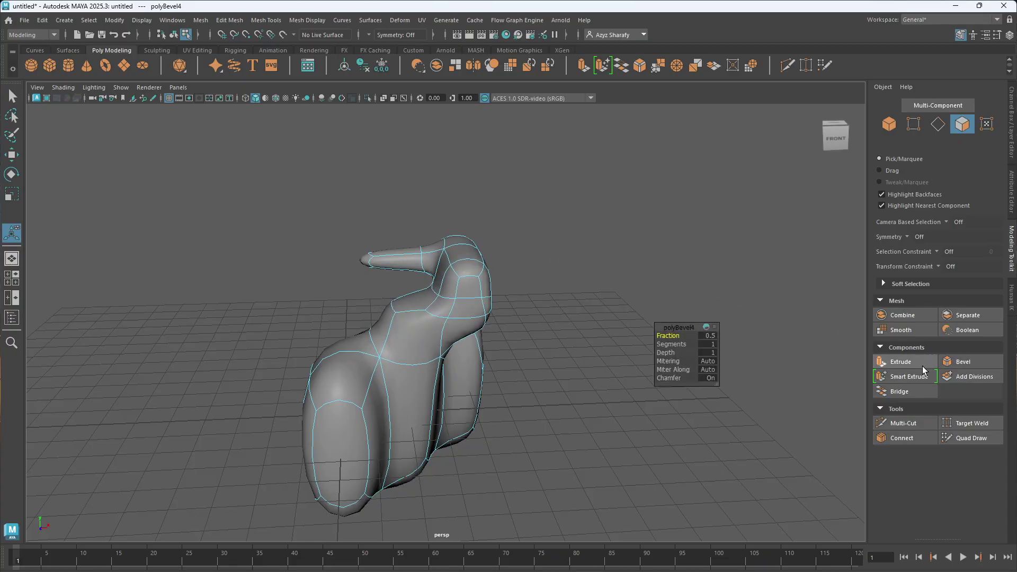
{"action": "left_click", "coordinate": [467, 285]}
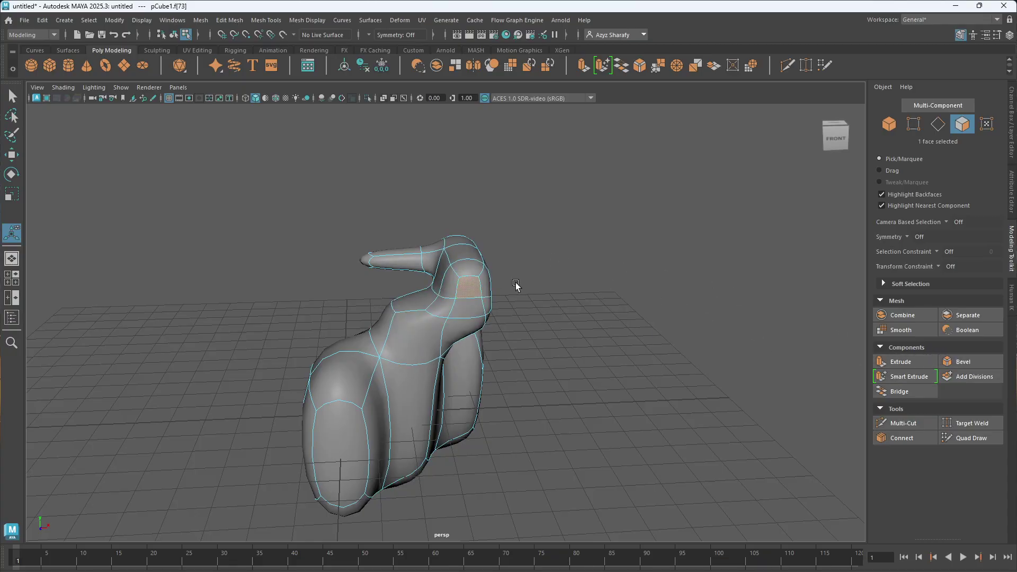
{"action": "left_click", "coordinate": [895, 361]}
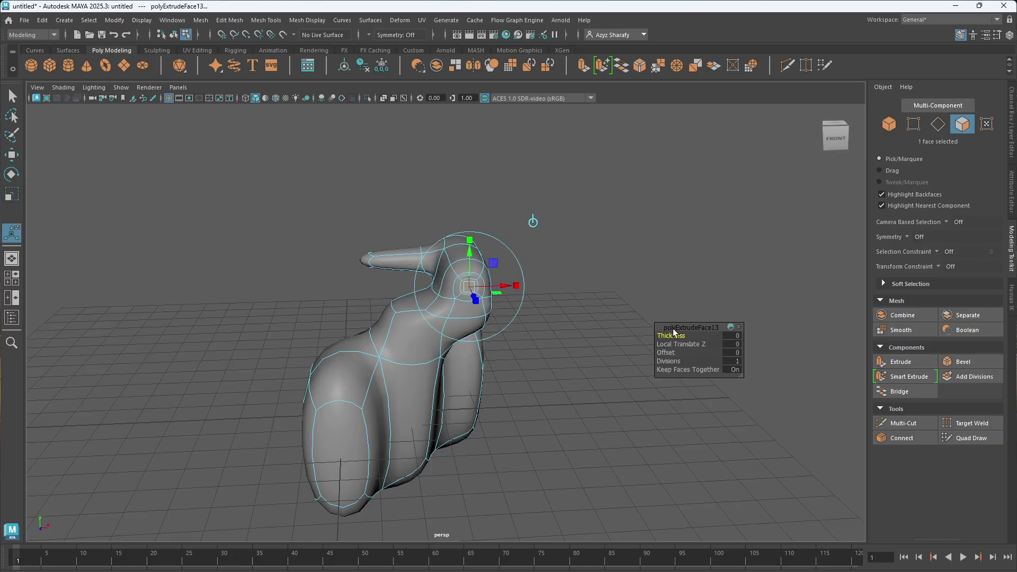
{"action": "left_click", "coordinate": [834, 136]}
{"action": "mouse_move", "coordinate": [417, 284]}
{"action": "left_mouse_down"}
{"action": "mouse_move", "coordinate": [377, 284]}
{"action": "mouse_move", "coordinate": [423, 285]}
{"action": "left_mouse_up"}
Extrude the front stub's top face upward about 1.38 units and the upper section's right side face outward about 1.3 units
{"action": "left_click", "coordinate": [445, 280]}
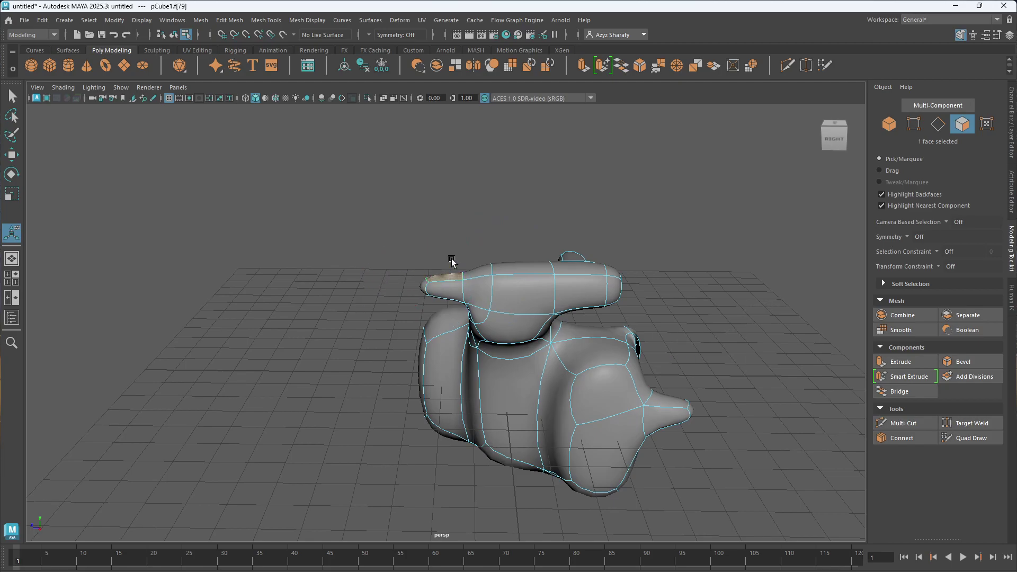
{"action": "left_click", "coordinate": [896, 362]}
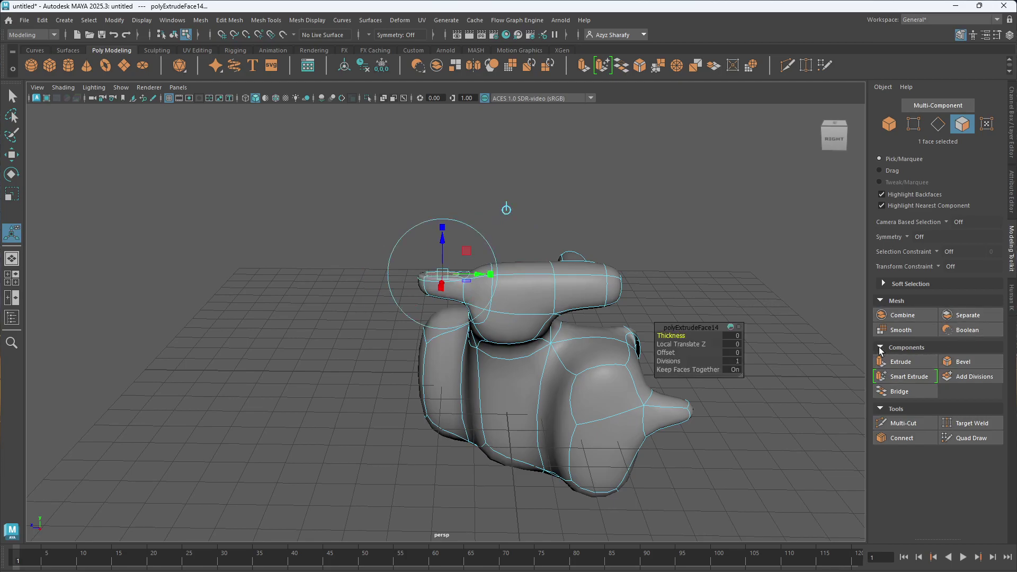
{"action": "left_click_drag", "start_coordinate": [441, 240], "coordinate": [442, 190]}
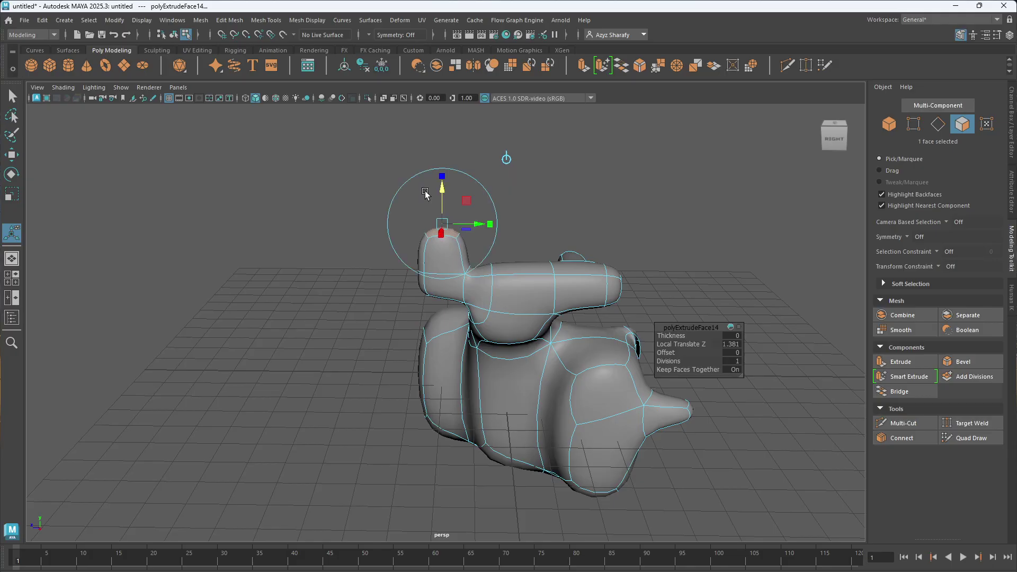
{"action": "left_click", "coordinate": [520, 297]}
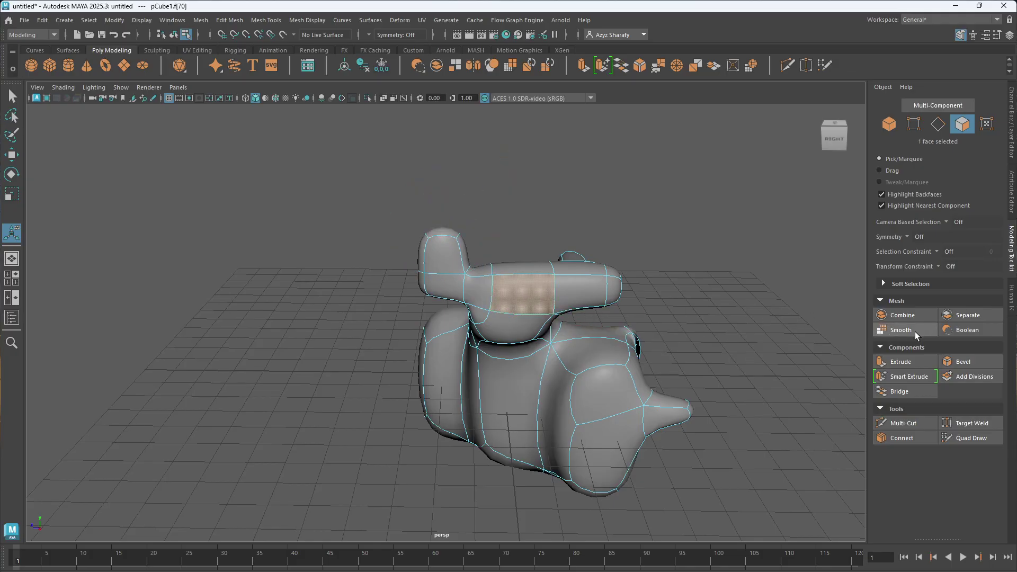
{"action": "left_click", "coordinate": [905, 361]}
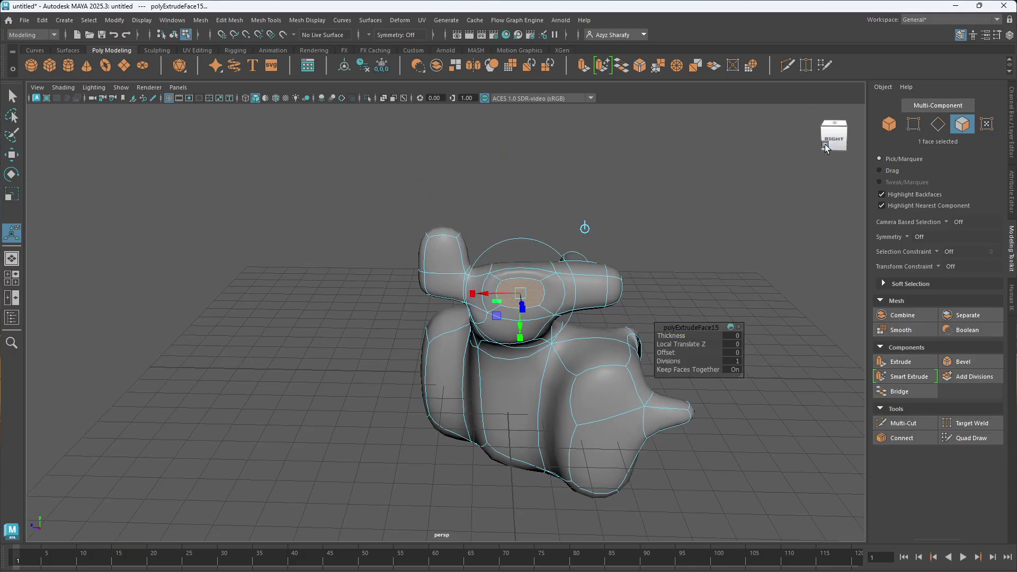
{"action": "left_click", "coordinate": [829, 145]}
{"action": "left_click_drag", "start_coordinate": [483, 303], "coordinate": [439, 297]}
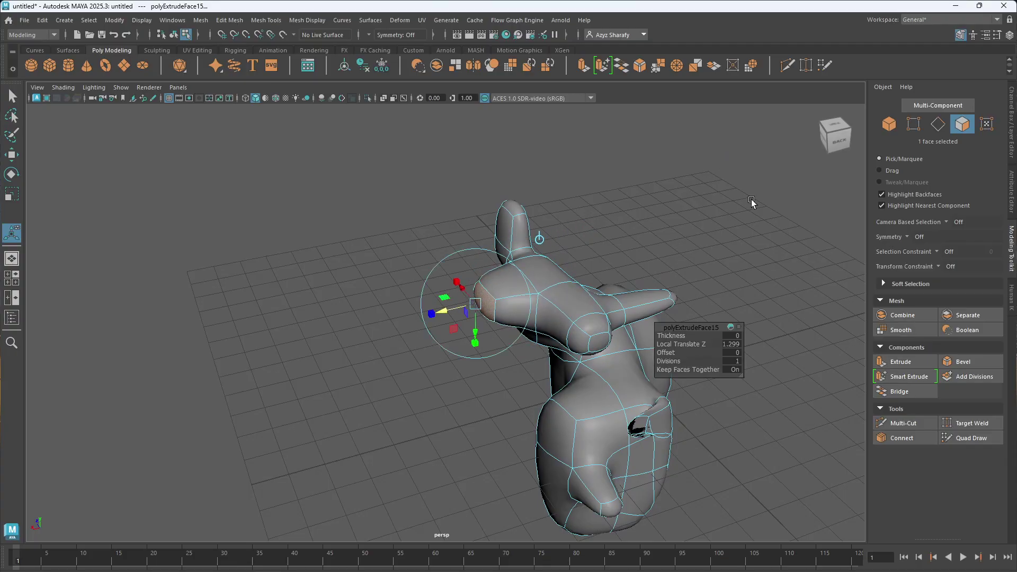
Extrude the front face of the lower body outward about 2.05 units
{"action": "left_click", "coordinate": [826, 142]}
{"action": "left_click_drag", "start_coordinate": [446, 110], "coordinate": [502, 139], "text": "alt"}
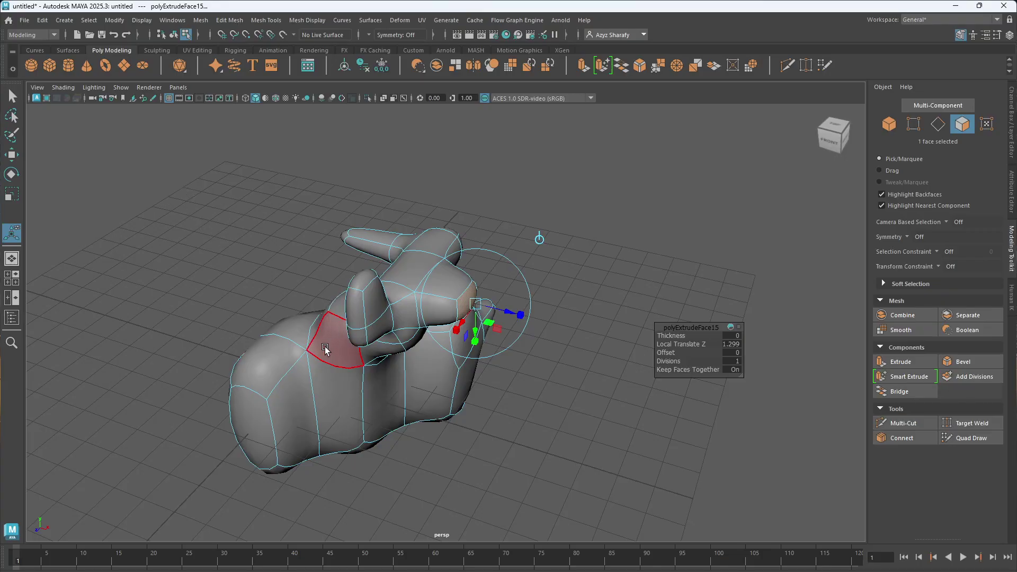
{"action": "left_click", "coordinate": [259, 414]}
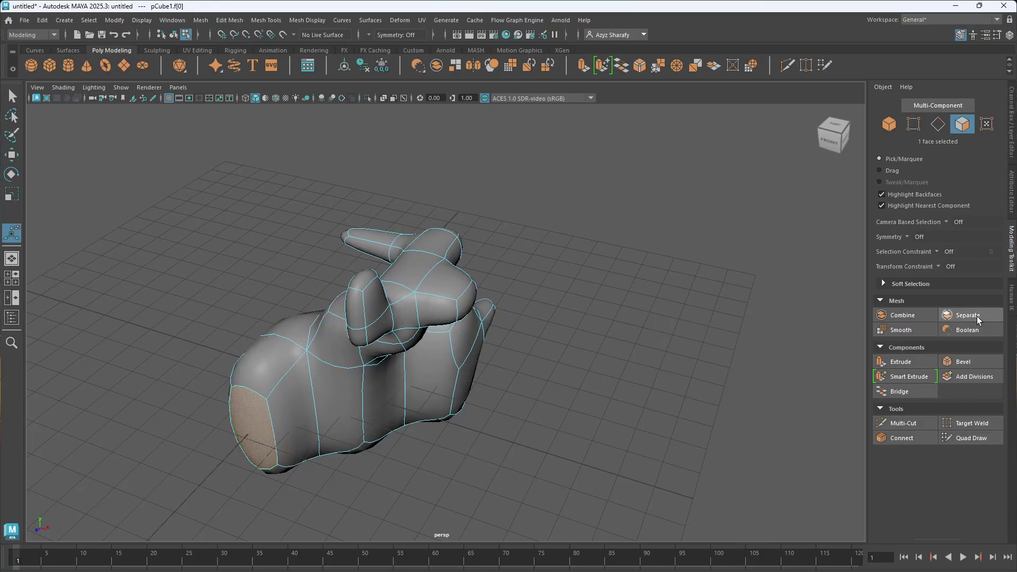
{"action": "left_click", "coordinate": [909, 361]}
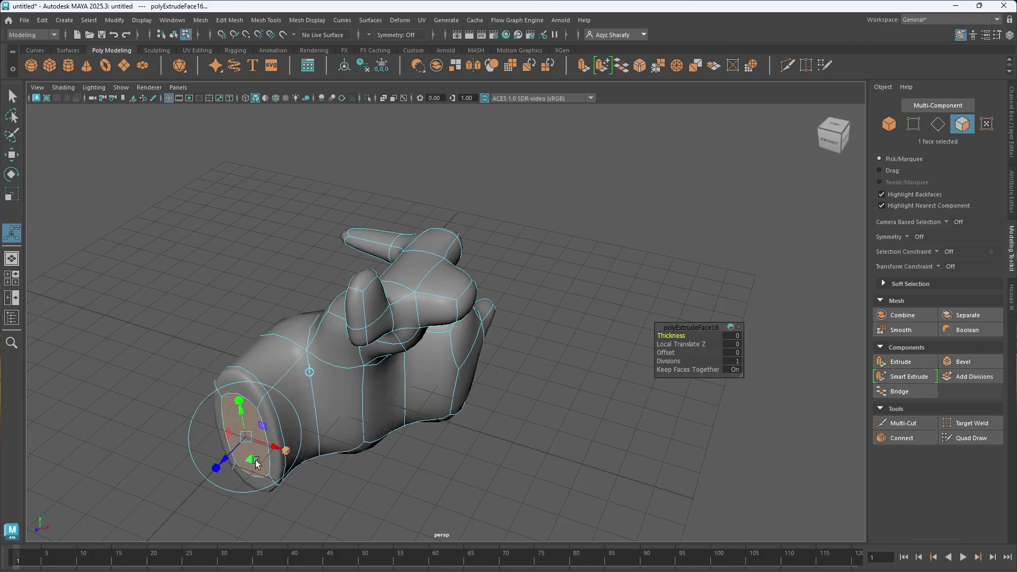
{"action": "left_click_drag", "start_coordinate": [222, 463], "coordinate": [172, 487]}
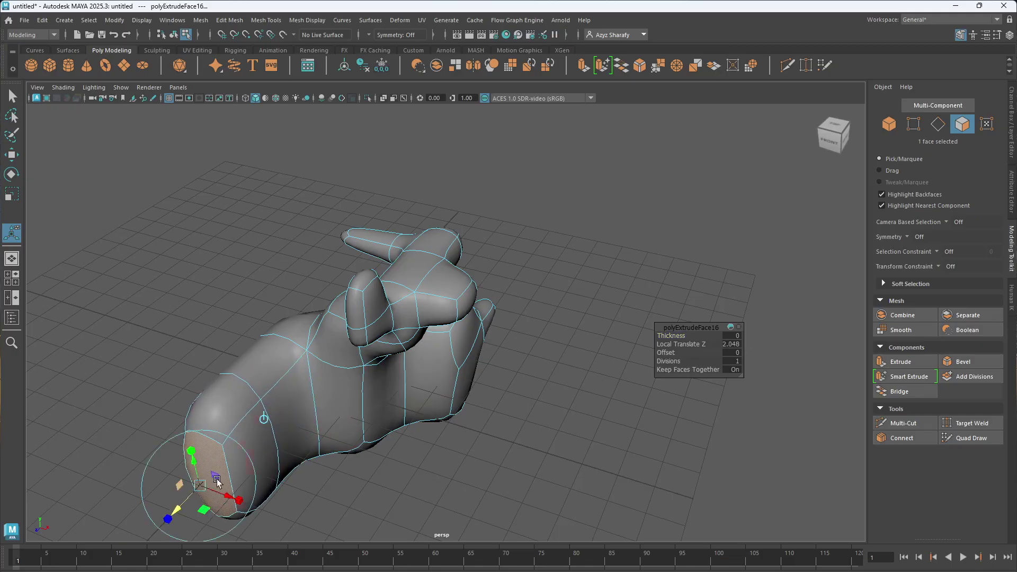
Bevel the extruded front end face with a 0.5 fraction and extrude the resulting inner face about 1.21 units
{"action": "key", "text": "q"}
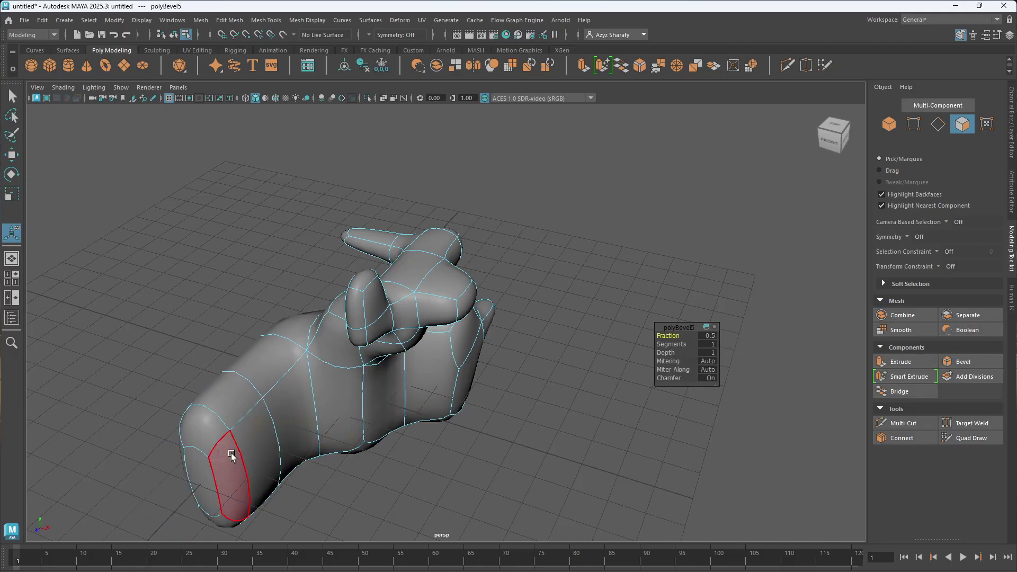
{"action": "left_click", "coordinate": [914, 363]}
{"action": "left_click_drag", "start_coordinate": [175, 513], "coordinate": [112, 536]}
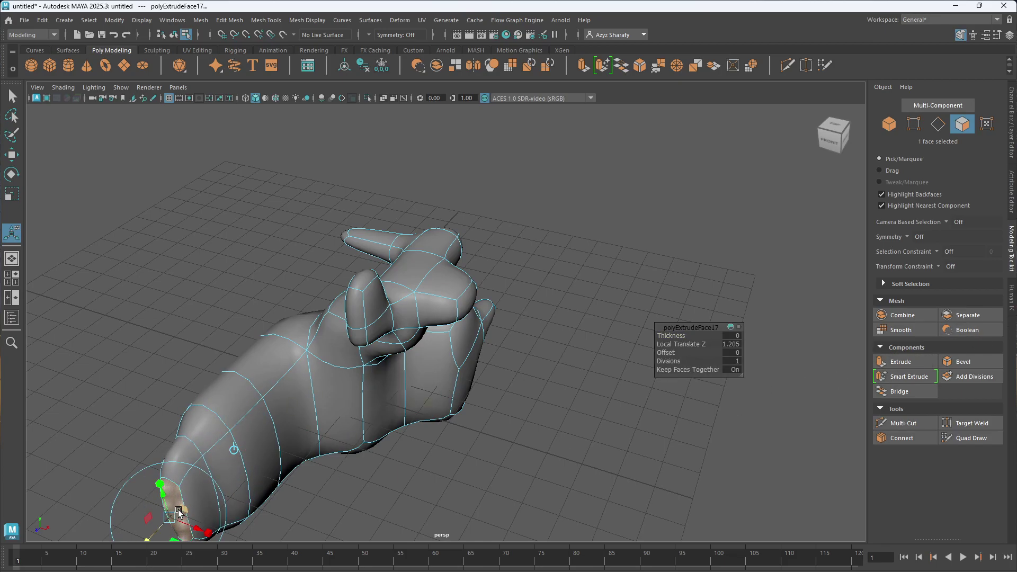
Extrude the right side face of the lengthened front section outward about 2.52 units
{"action": "left_click", "coordinate": [271, 471]}
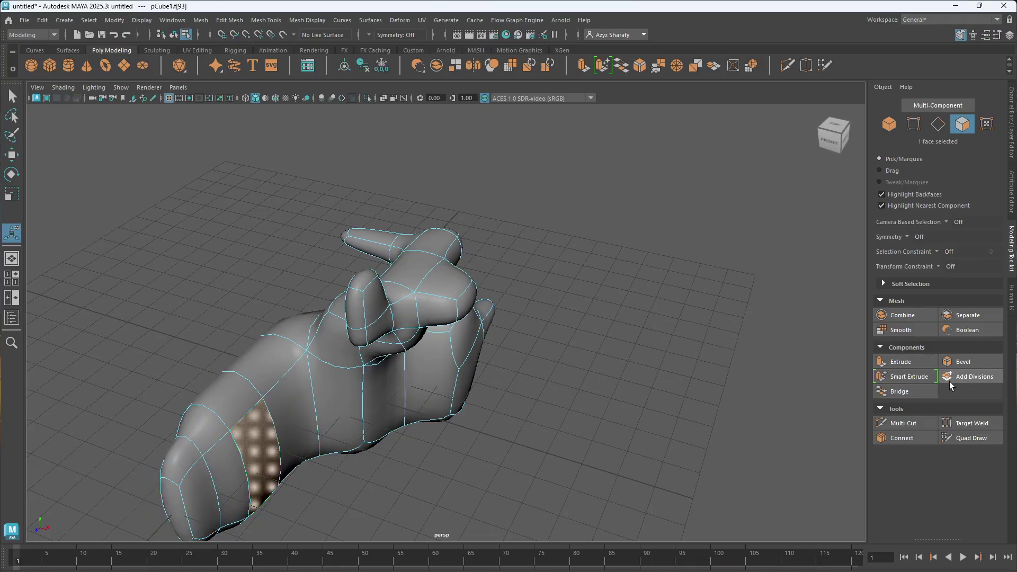
{"action": "left_click", "coordinate": [917, 363]}
{"action": "left_click_drag", "start_coordinate": [295, 481], "coordinate": [378, 508]}
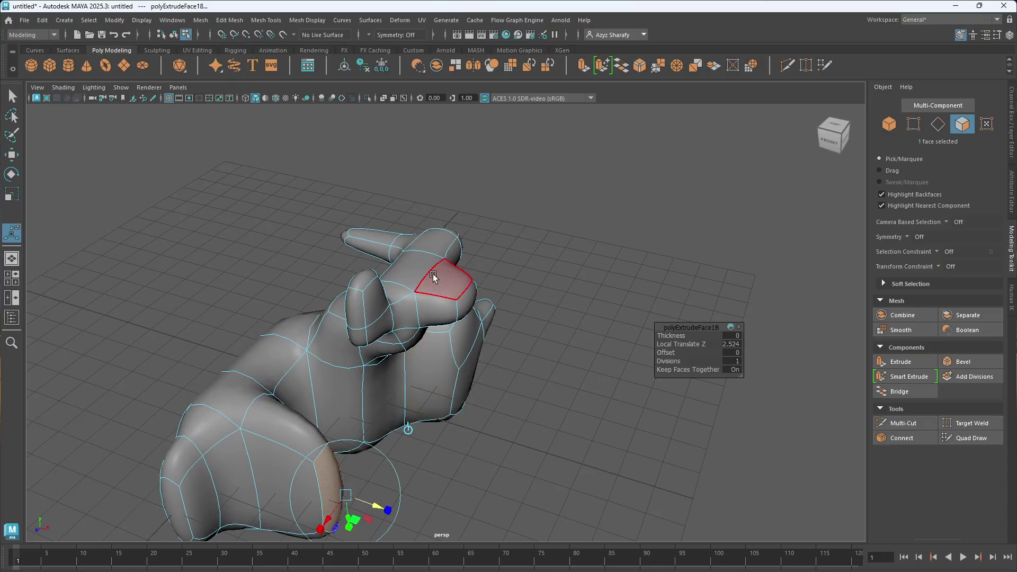
Extrude the top face of the upper section upward about 1.8 units
{"action": "left_click", "coordinate": [413, 269]}
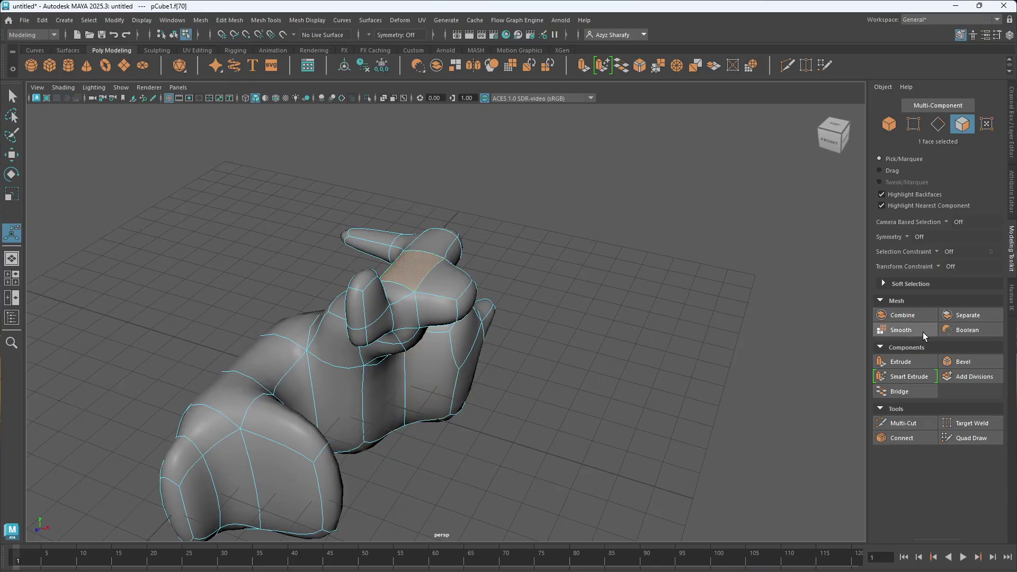
{"action": "left_click", "coordinate": [911, 361]}
{"action": "left_click_drag", "start_coordinate": [397, 243], "coordinate": [393, 177]}
Try to extrude the distorted face on the back of the lower body twice in place, then clear the selection
{"action": "left_click", "coordinate": [842, 139]}
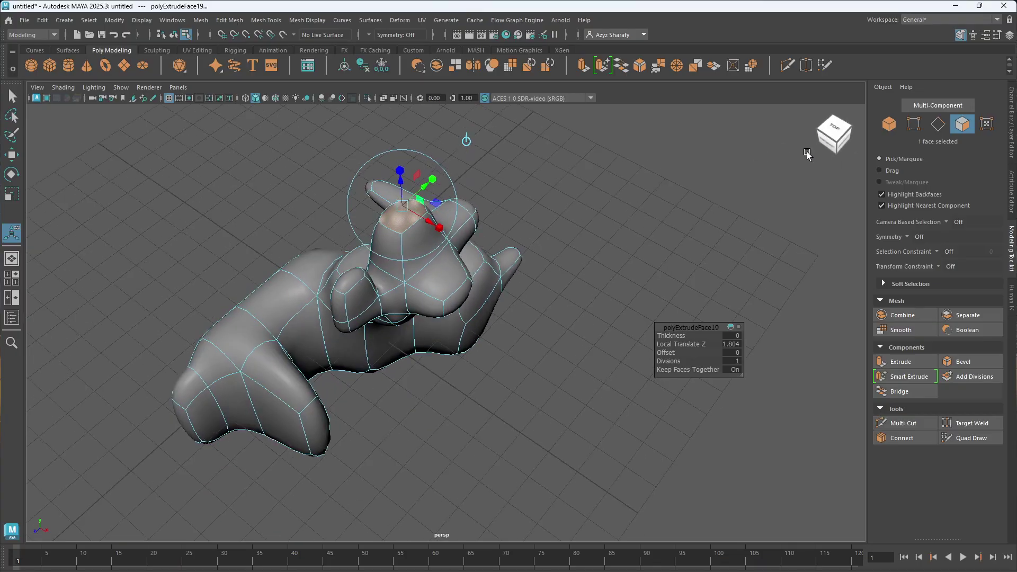
{"action": "left_click_drag", "start_coordinate": [710, 123], "coordinate": [588, 158], "text": "alt"}
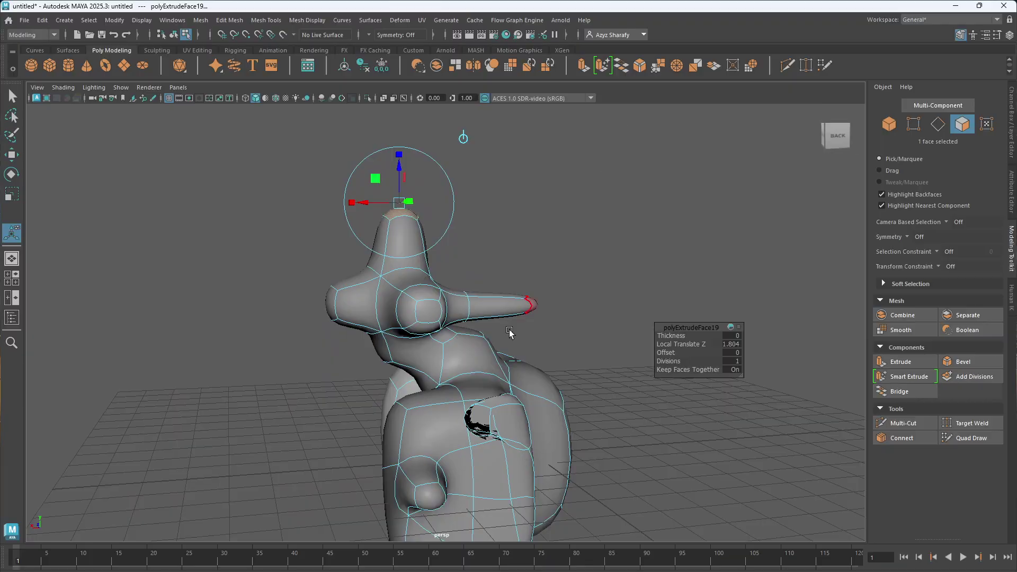
{"action": "left_click", "coordinate": [480, 423]}
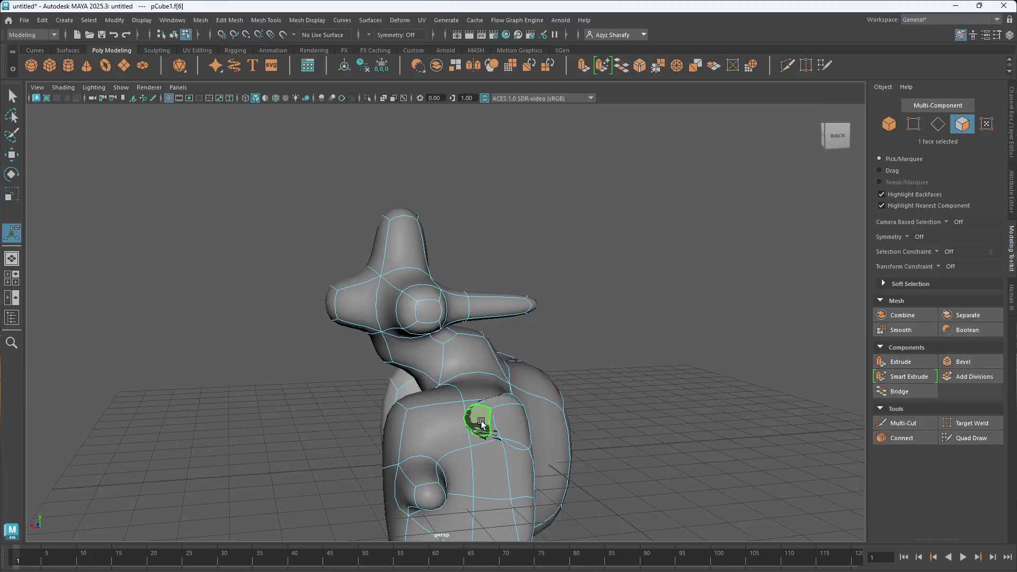
{"action": "left_click", "coordinate": [913, 361]}
{"action": "left_click_drag", "start_coordinate": [435, 423], "coordinate": [468, 423]}
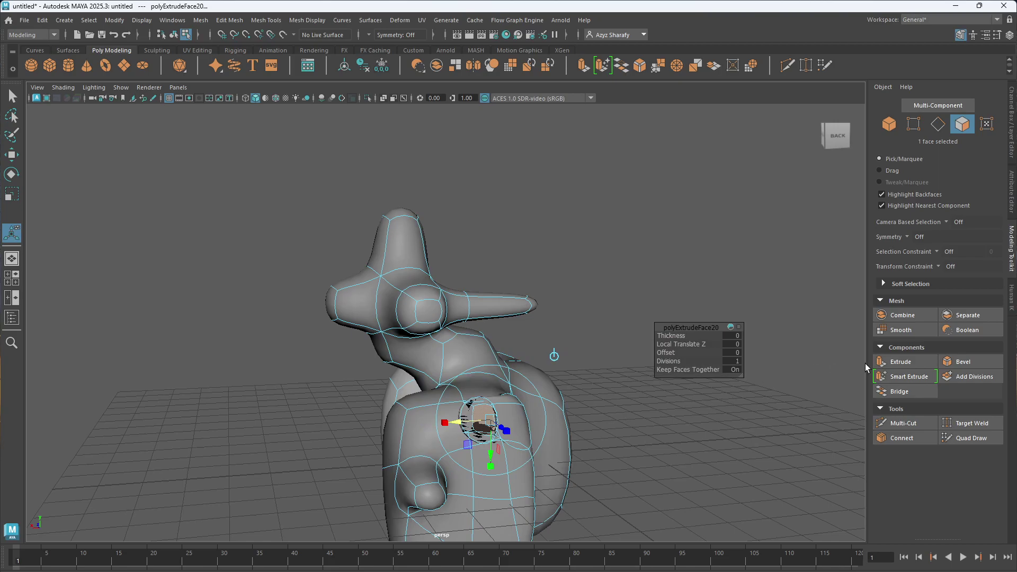
{"action": "left_click", "coordinate": [914, 362]}
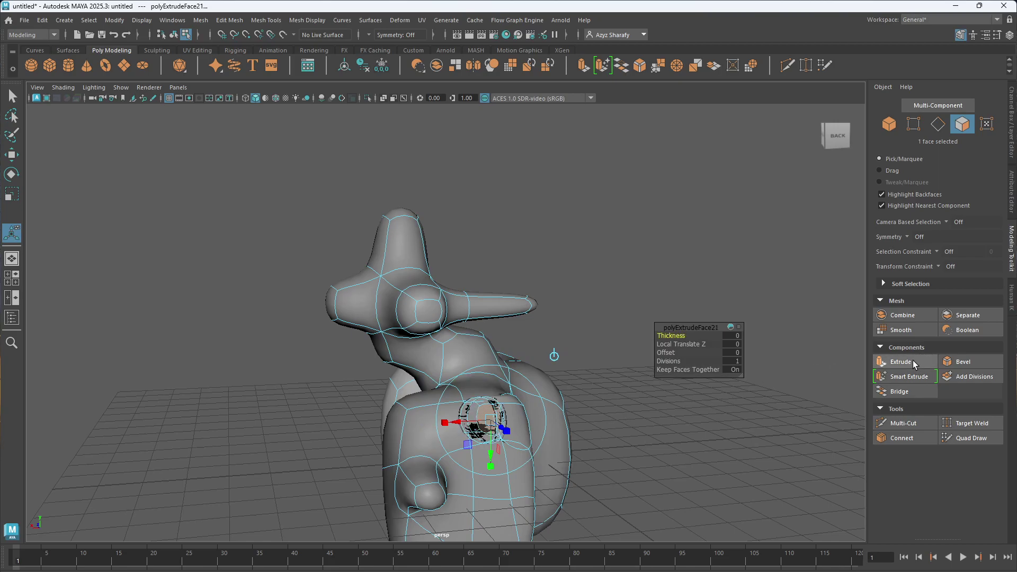
{"action": "left_click", "coordinate": [850, 360]}
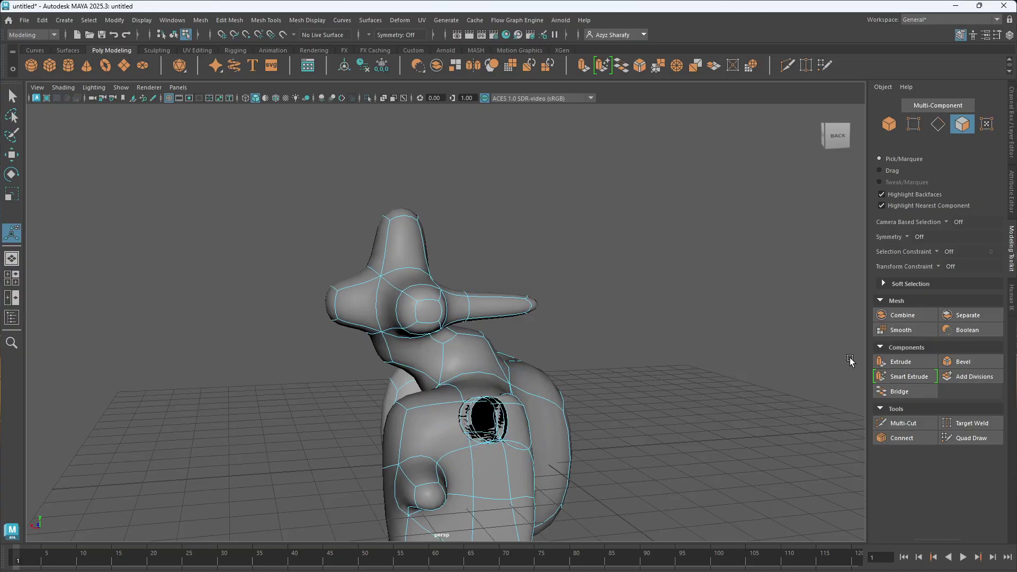
{"action": "left_click_drag", "start_coordinate": [836, 139], "coordinate": [777, 152]}
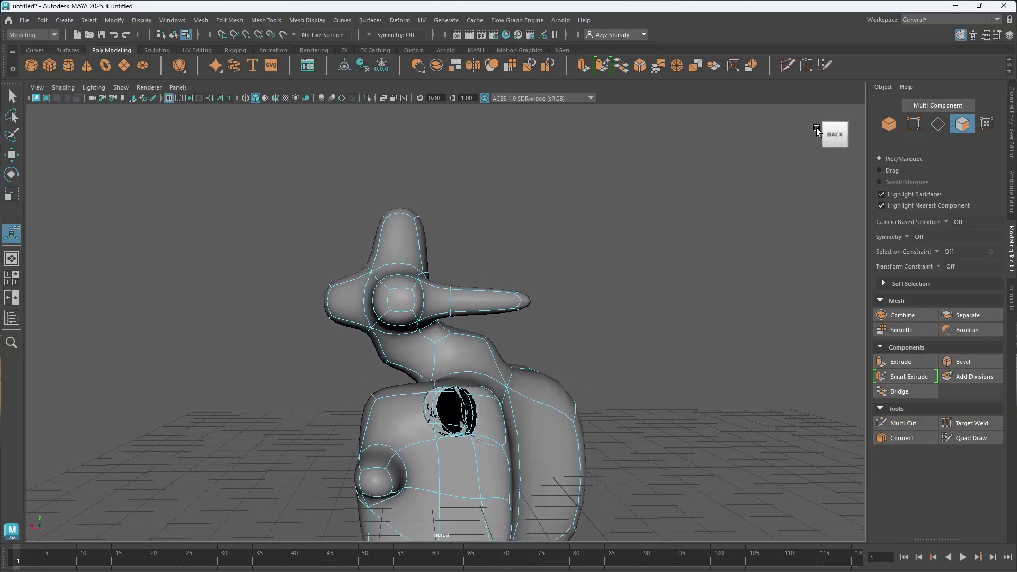
Undo the recent extrusions and bevel, back to the unmoved extrusion on the front stub's top face
{"action": "key", "text": "ctrl+z"}
{"action": "key", "text": "ctrl+z"}
{"action": "key", "text": "ctrl+z"}
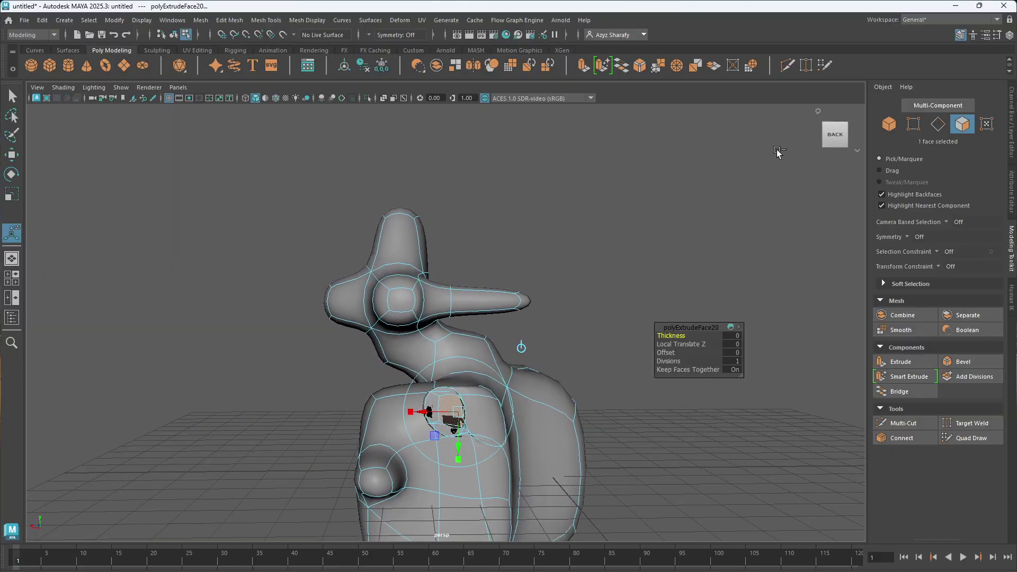
{"action": "key", "text": "ctrl+z"}
{"action": "key", "text": "ctrl+z"}
{"action": "key", "text": "ctrl+z"}
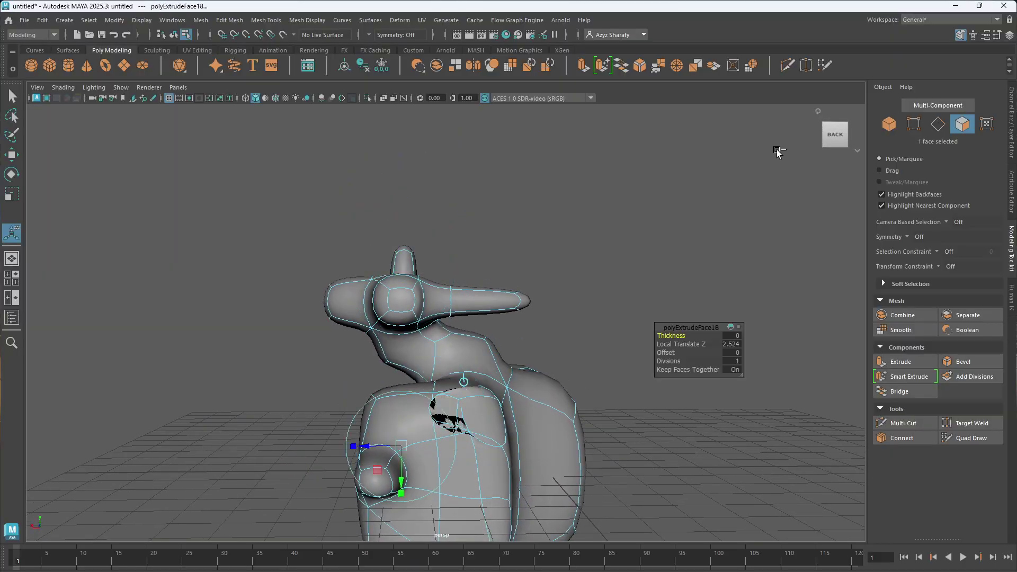
{"action": "key", "text": "ctrl+z"}
{"action": "key", "text": "ctrl+z"}
{"action": "key", "text": "ctrl+z"}
{"action": "key", "text": "ctrl+z"}
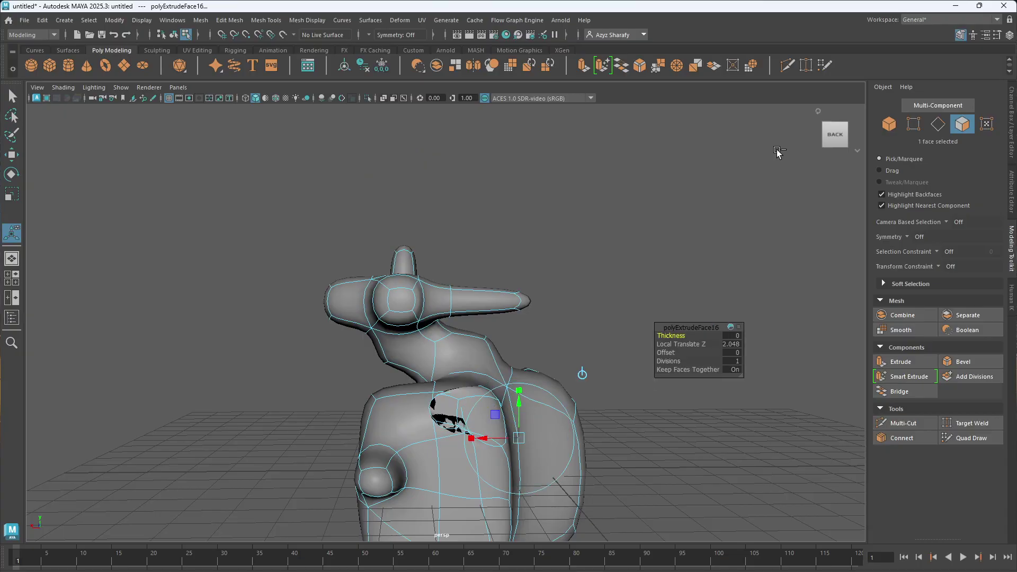
{"action": "key", "text": "ctrl+z"}
{"action": "key", "text": "ctrl+z"}
{"action": "key", "text": "ctrl+z"}
{"action": "key", "text": "ctrl+z"}
{"action": "key", "text": "ctrl+z"}
{"action": "key", "text": "ctrl+z"}
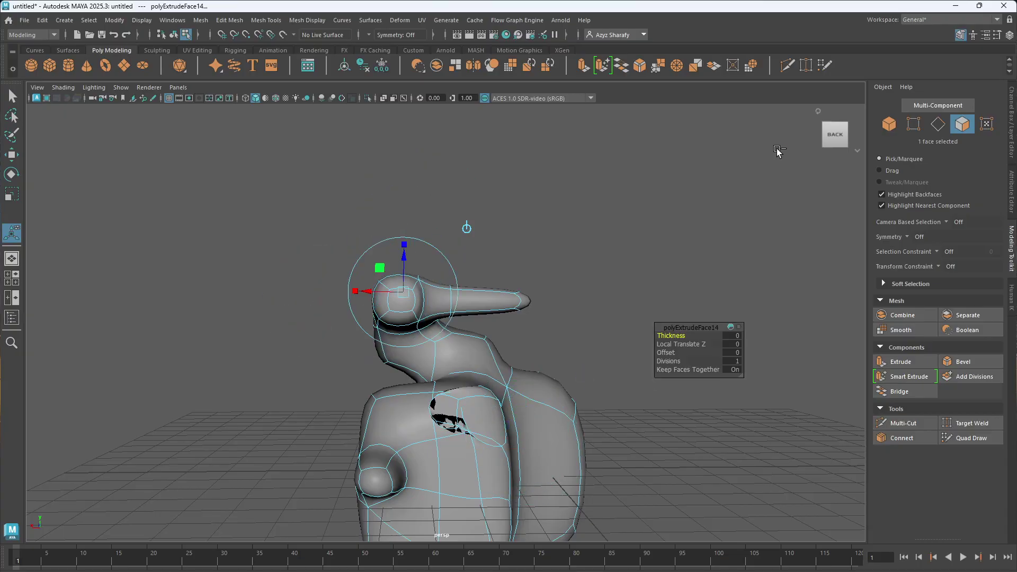
Undo the upper section's stub, spike and end extrusions with their bevels, back to the unmoved extrusion on the lower body's back
{"action": "key", "text": "ctrl+z"}
{"action": "key", "text": "ctrl+z"}
{"action": "key", "text": "ctrl+z"}
{"action": "key", "text": "ctrl+z"}
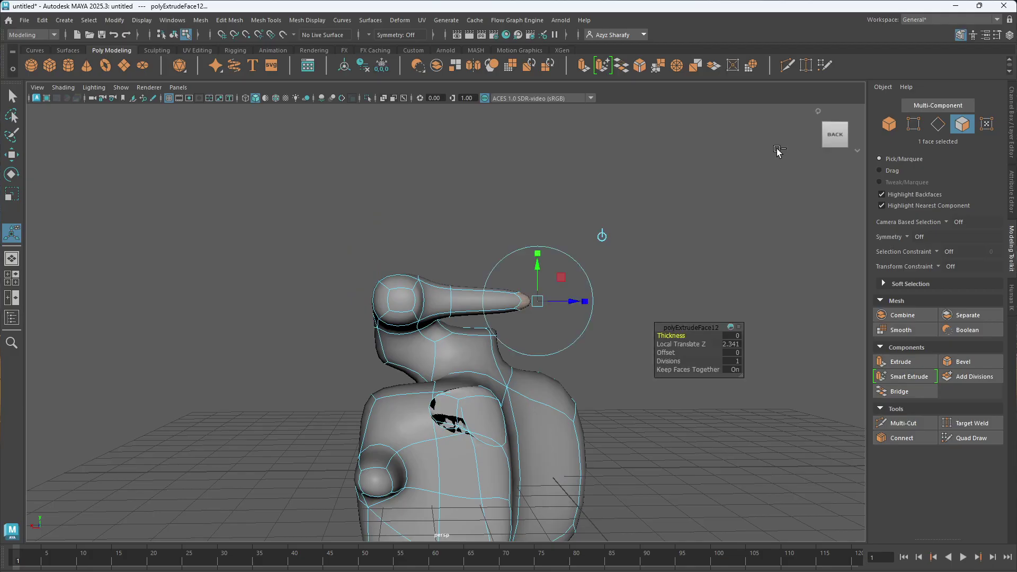
{"action": "key", "text": "ctrl+z"}
{"action": "key", "text": "ctrl+z"}
{"action": "key", "text": "ctrl+z"}
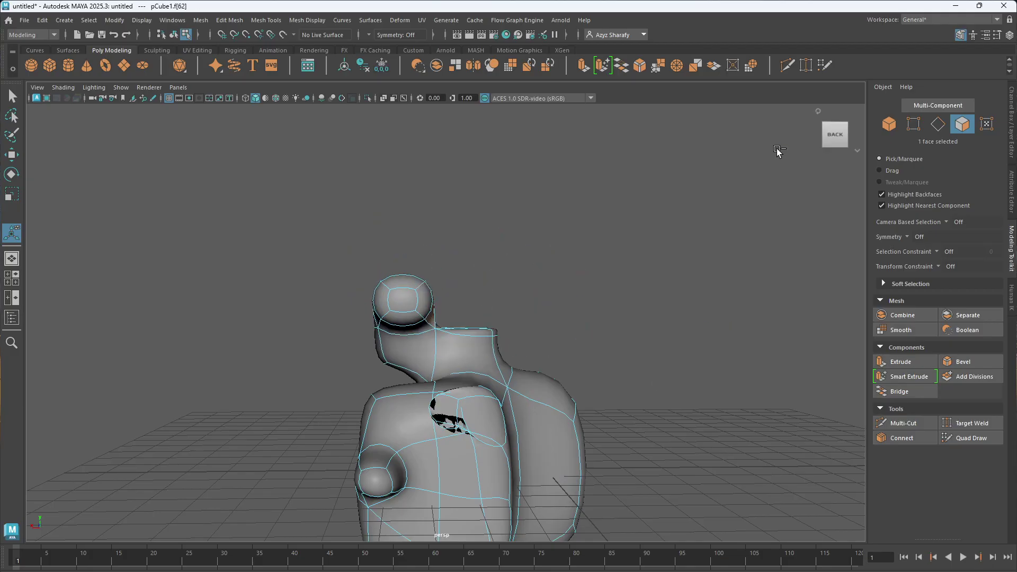
{"action": "key", "text": "ctrl+z"}
{"action": "key", "text": "ctrl+z"}
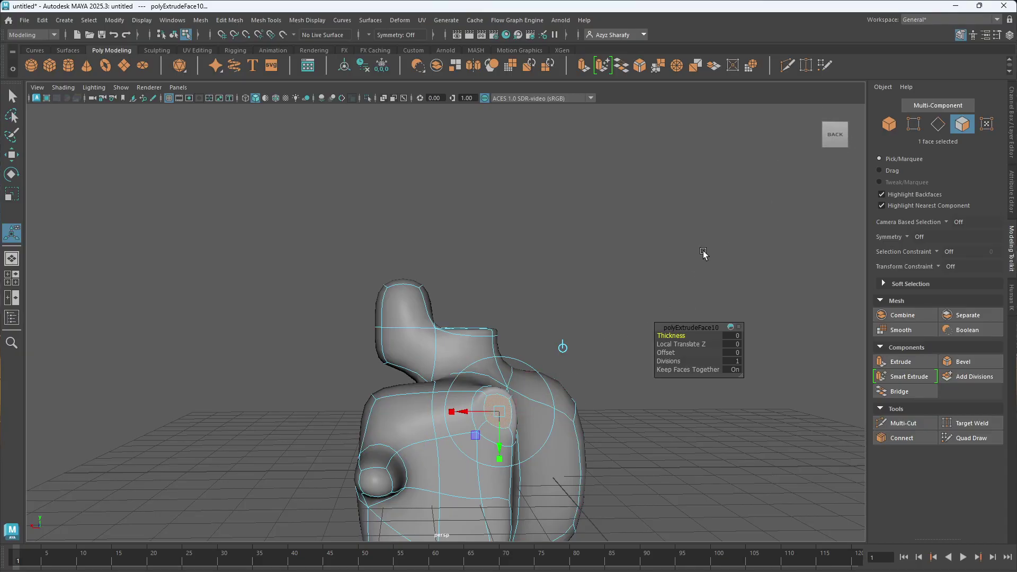
Extrude the round inner face on the lower body's upper back outward about 1.23 units
{"action": "left_click_drag", "start_coordinate": [836, 135], "coordinate": [725, 141]}
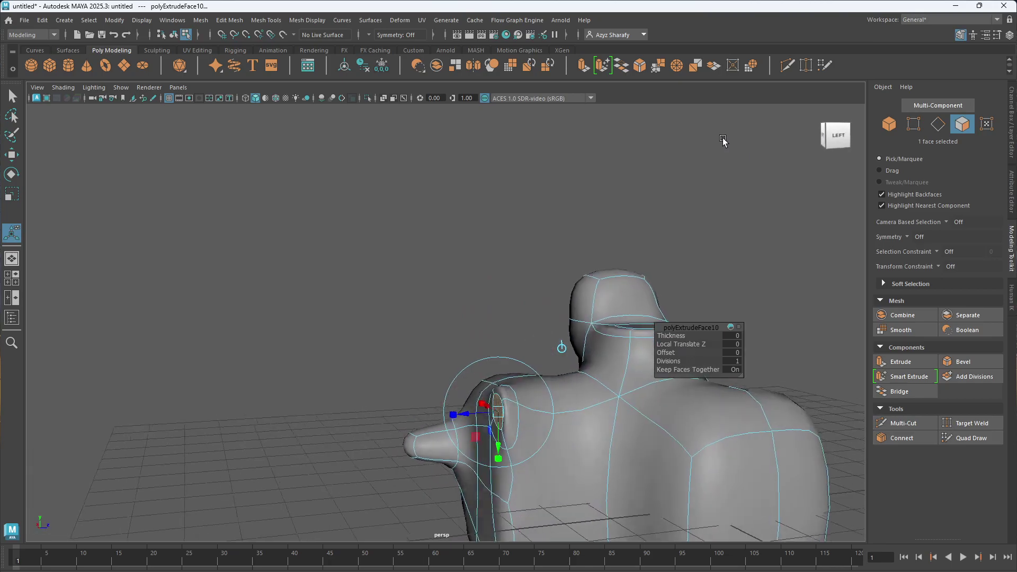
{"action": "left_click_drag", "start_coordinate": [465, 412], "coordinate": [406, 418]}
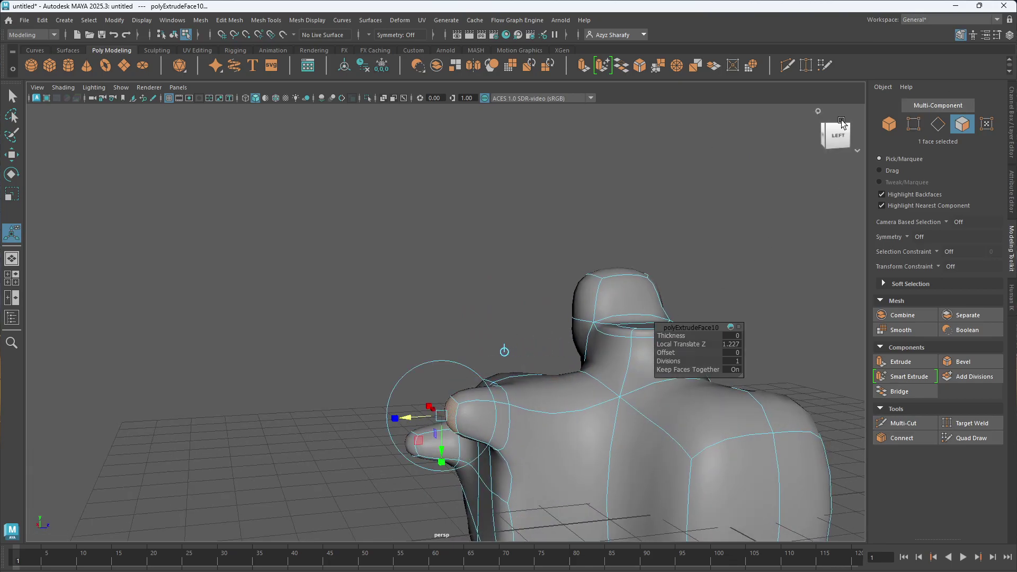
{"action": "left_click_drag", "start_coordinate": [839, 137], "coordinate": [810, 177]}
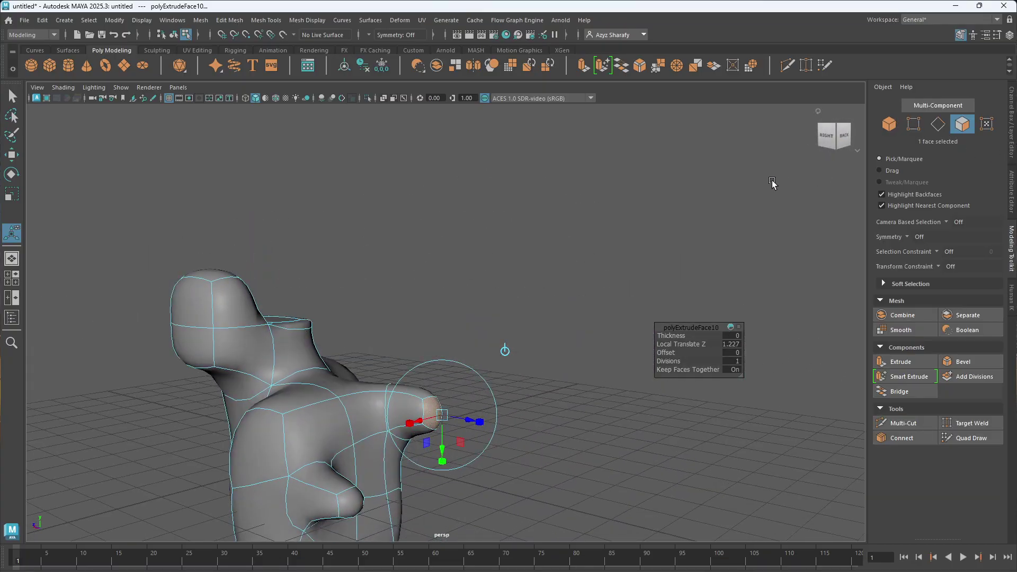
{"action": "scroll", "coordinate": [771, 185], "scroll_direction": "down", "scroll_amount": 5}
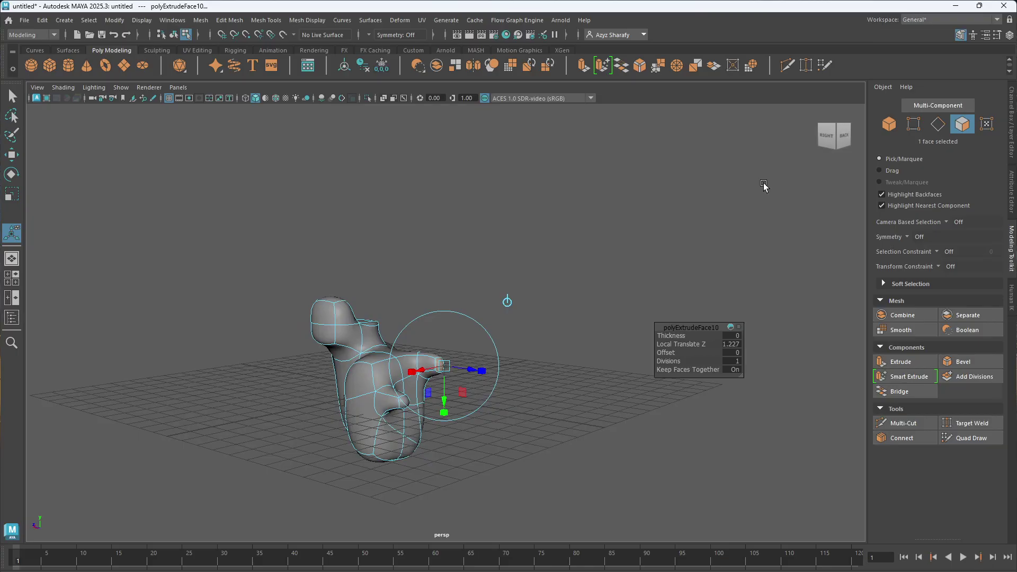